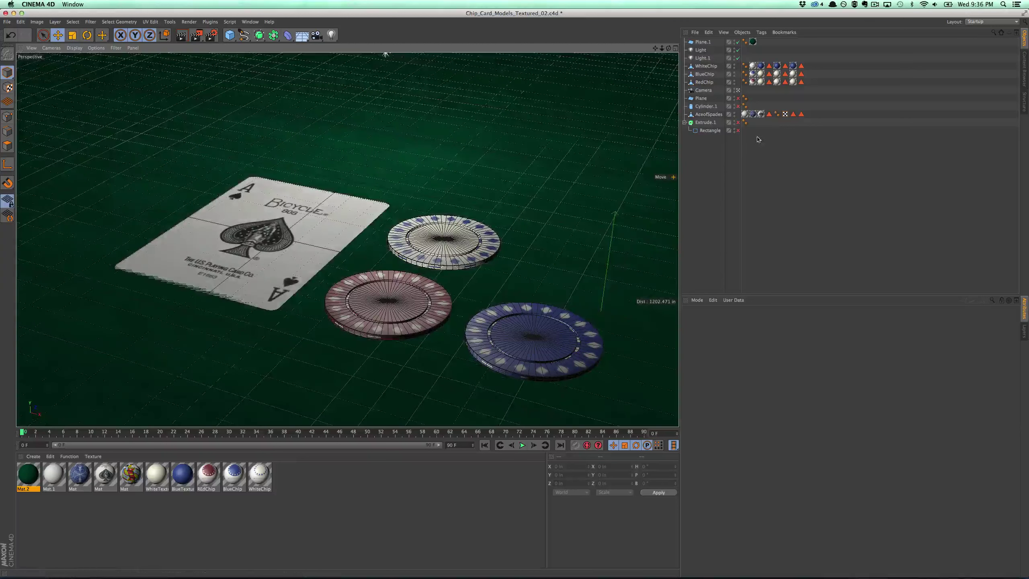
# Step: Move the Camera object up beneath Plane.1 in the object list and delete the disabled Plane and Cylinder.1 objects
pyautogui.click(684, 123)
pyautogui.moveTo(706, 91); pyautogui.dragTo(702, 47)
pyautogui.click(700, 98)
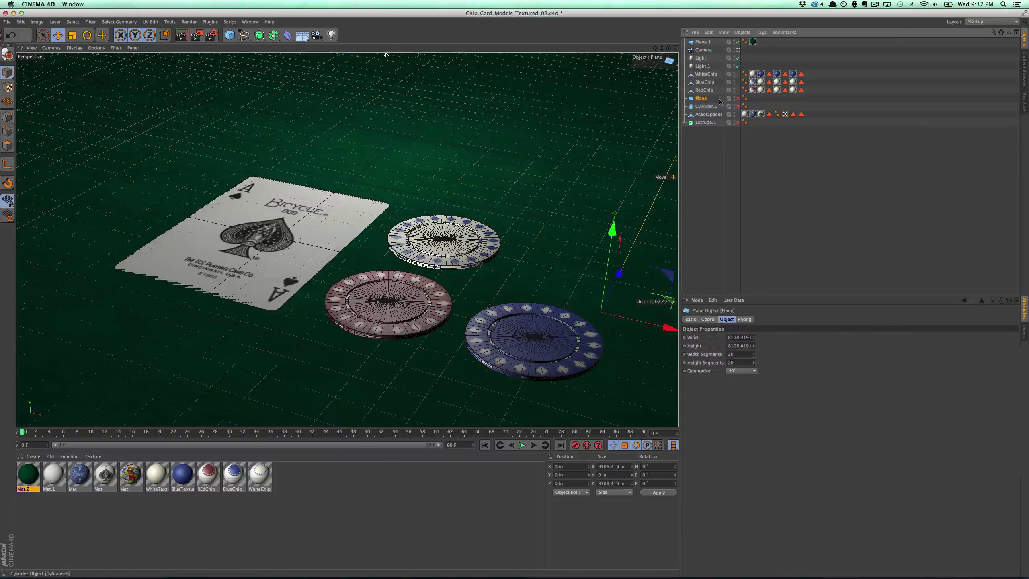
pyautogui.press('Delete')
pyautogui.click(708, 97)
pyautogui.press('Delete')
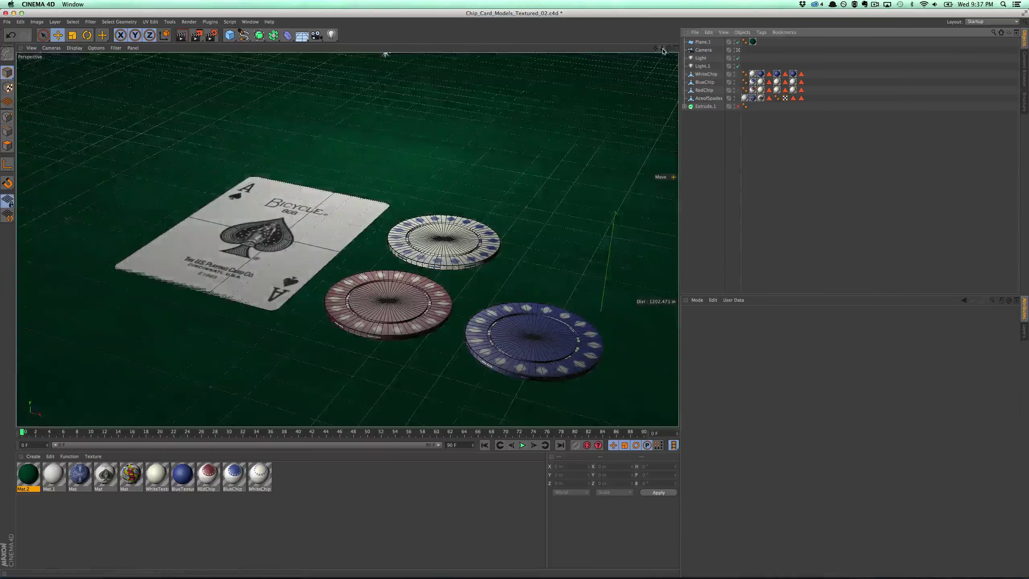
# Step: Switch the interface to the Standard layout
pyautogui.moveTo(663, 52); pyautogui.dragTo(657, 52)
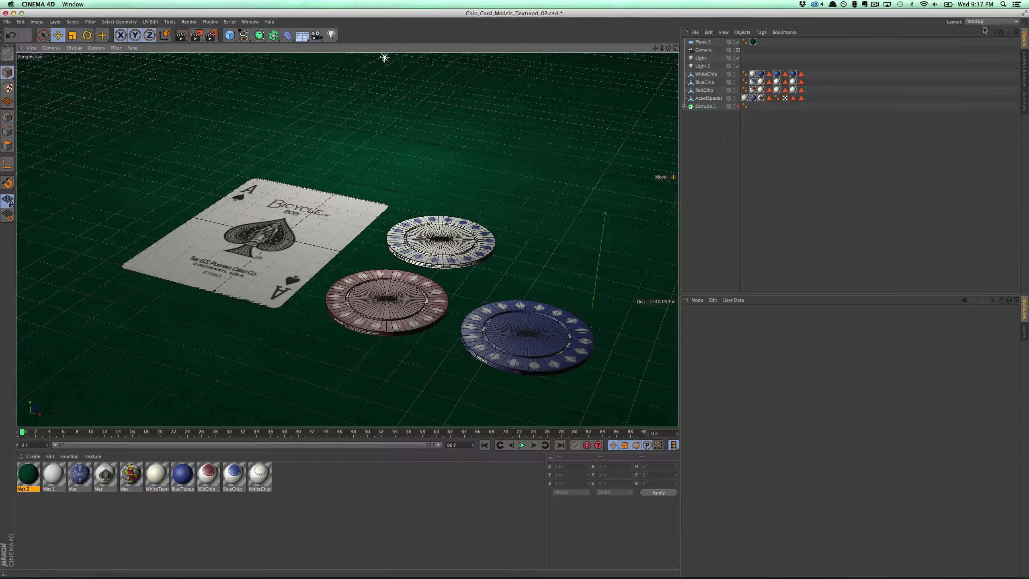
pyautogui.click(991, 21)
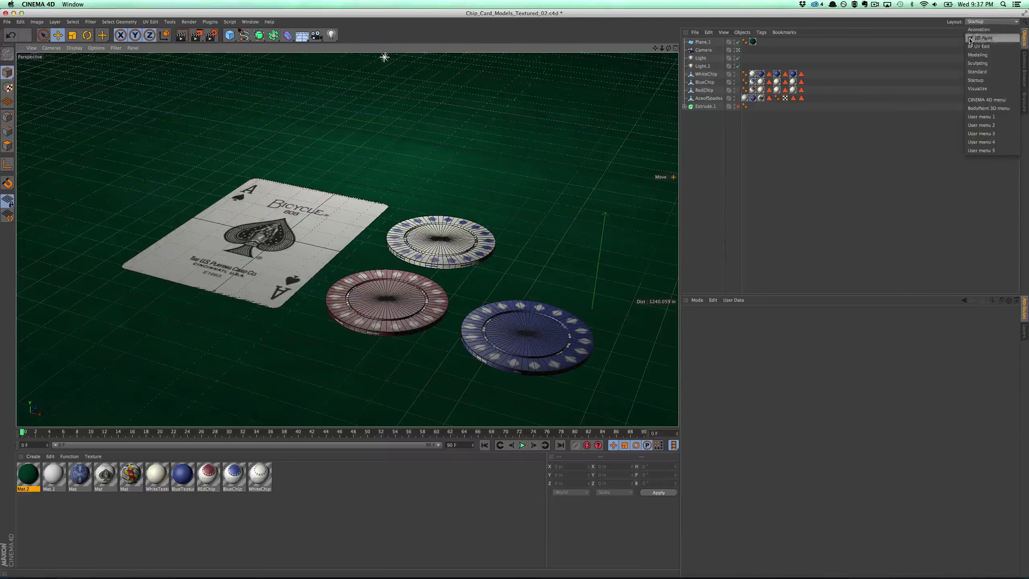
pyautogui.click(987, 72)
# Step: Add a MoGraph Cloner and make the WhiteChip object its child
pyautogui.click(217, 21)
pyautogui.click(231, 84)
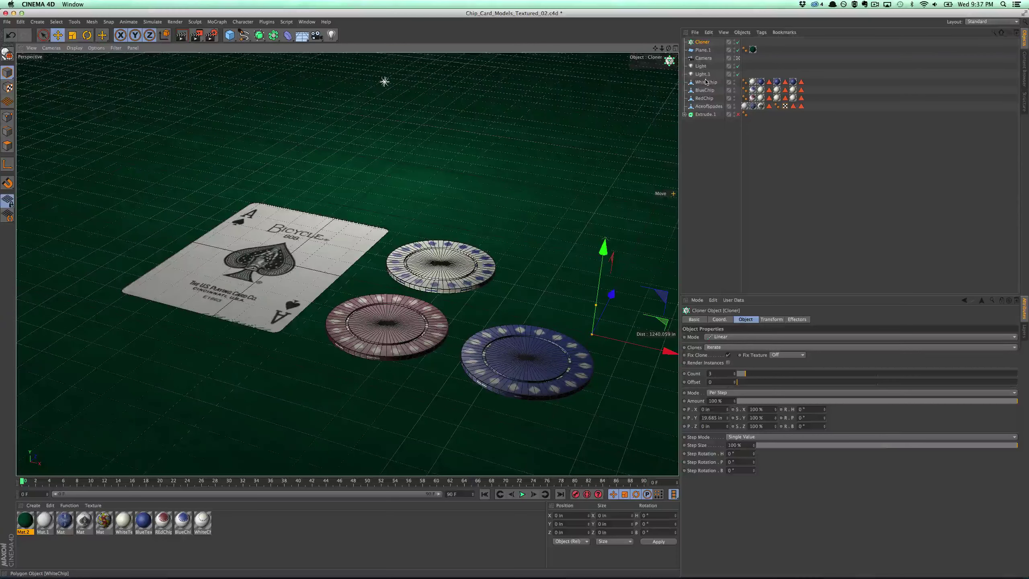
pyautogui.moveTo(706, 82); pyautogui.dragTo(703, 43)
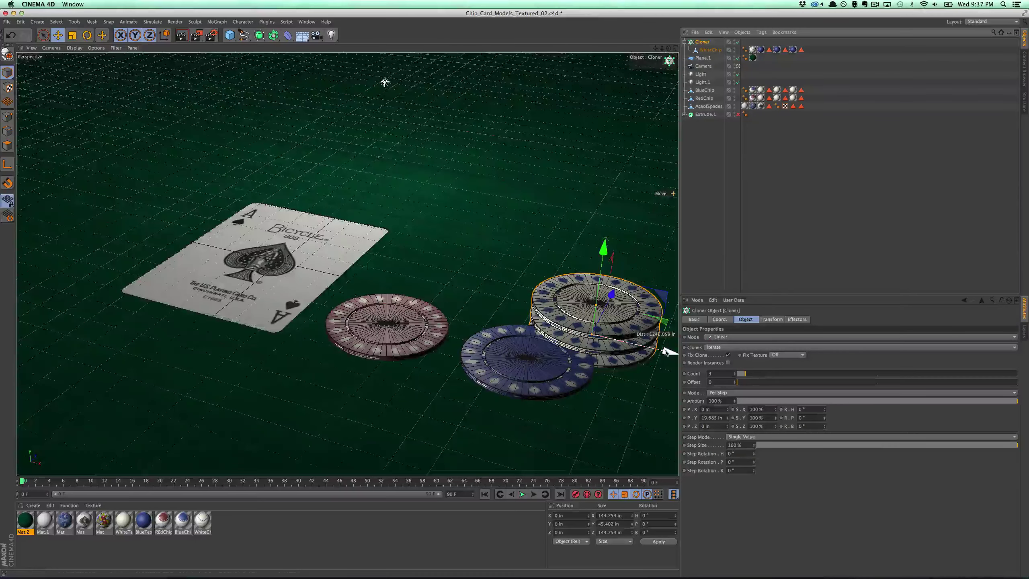
# Step: Move the Cloner behind the red and blue chips to about X -236.5, Y 1.65, Z 75.5 in, with 5.685 in vertical clone spacing
pyautogui.moveTo(672, 339); pyautogui.dragTo(475, 296)
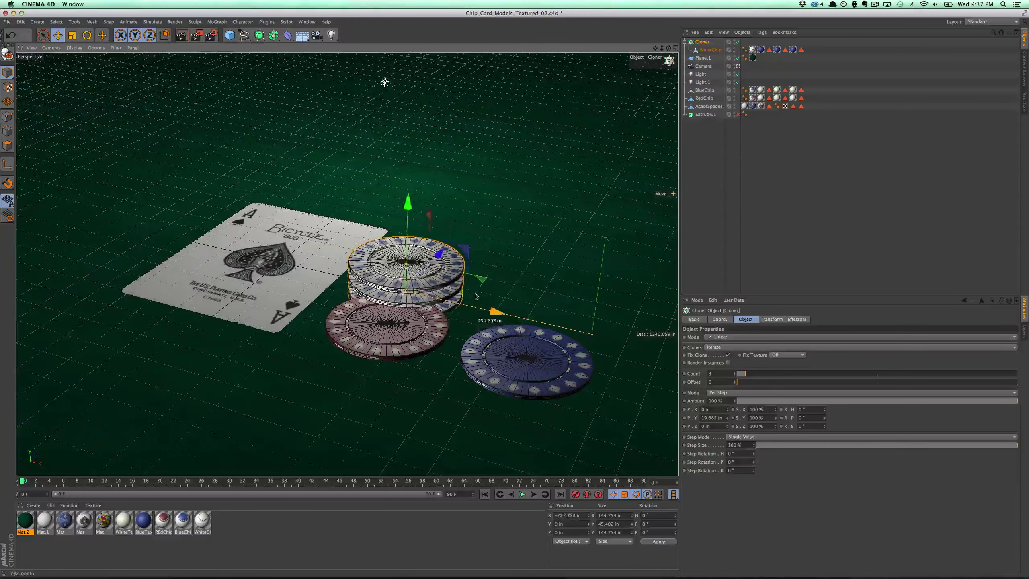
pyautogui.moveTo(456, 252); pyautogui.dragTo(477, 231)
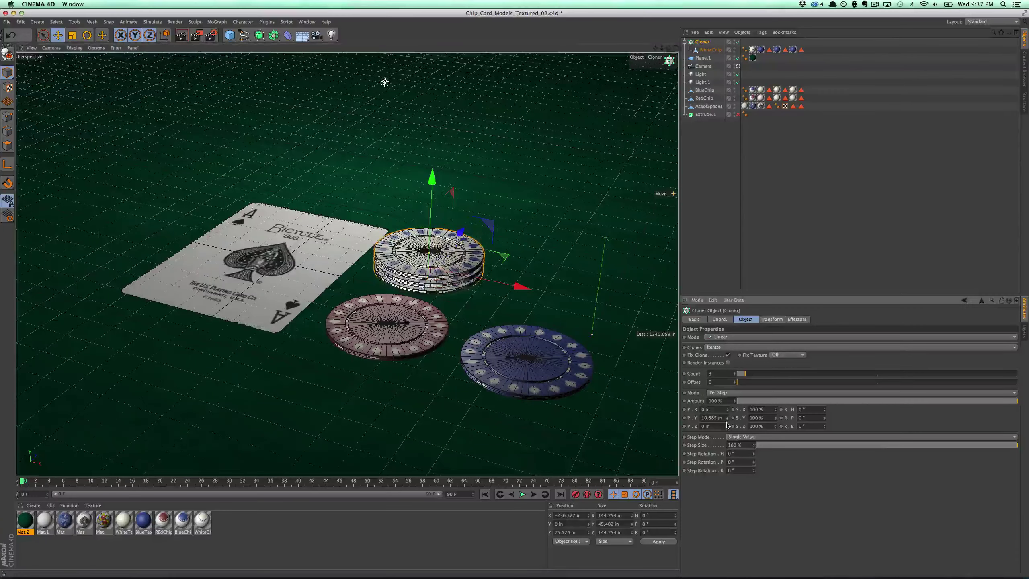
pyautogui.moveTo(729, 418); pyautogui.dragTo(727, 427)
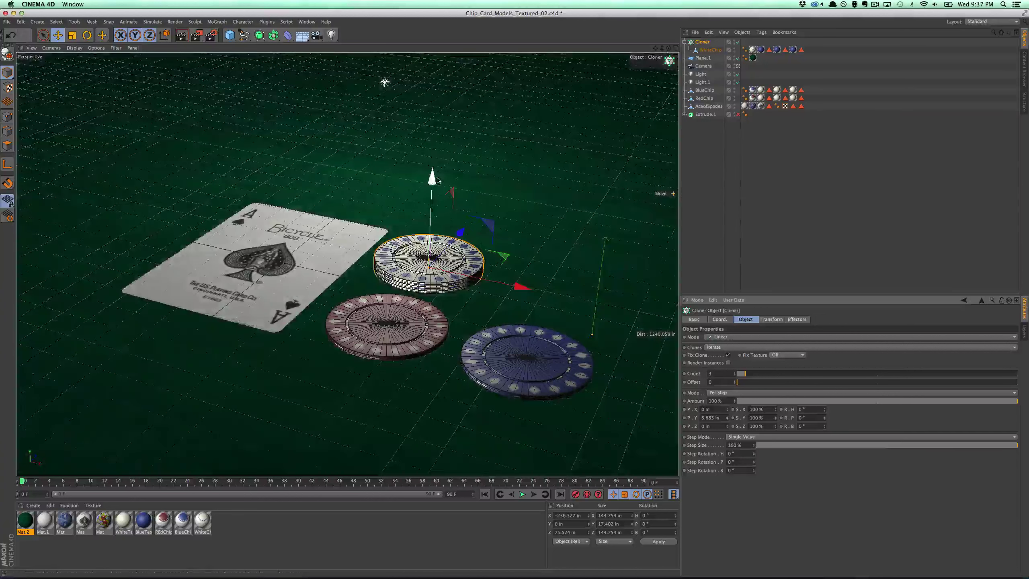
pyautogui.moveTo(437, 180); pyautogui.dragTo(434, 184)
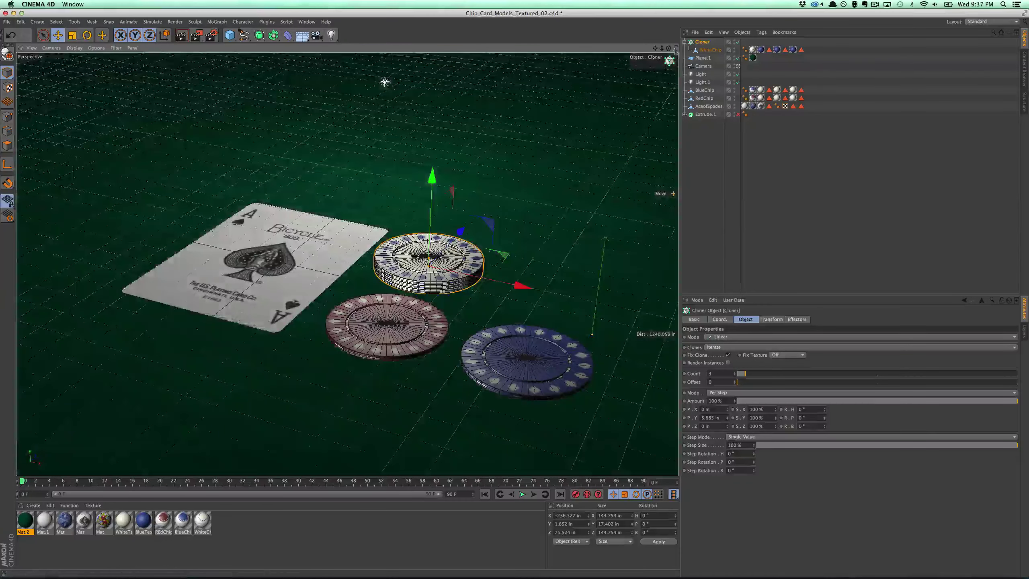
# Step: Set the Cloner's vertical clone spacing (P.Y) to 6.2 in, checking the gaps between the chips in the Right view
pyautogui.middleClick(331, 300)
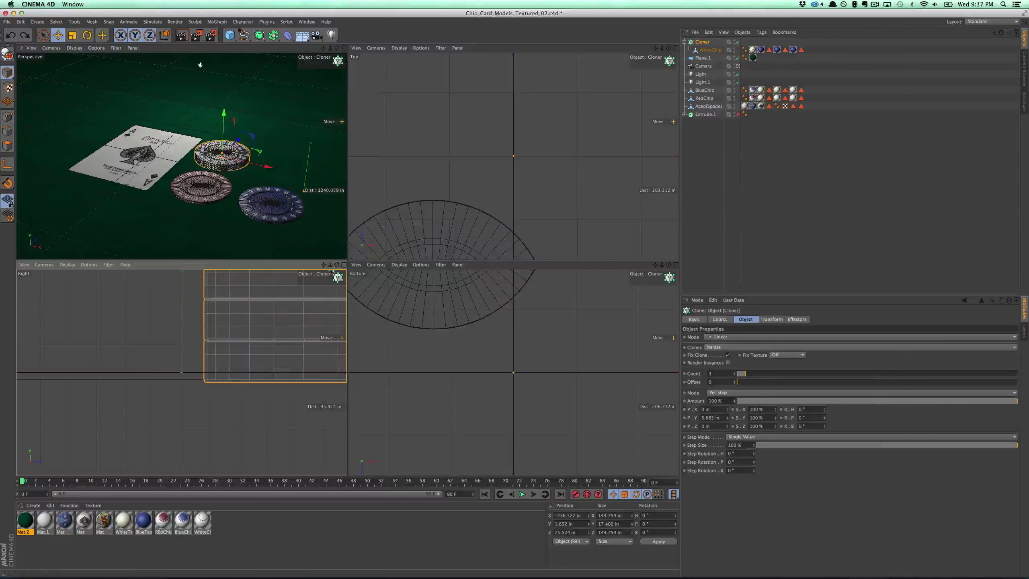
pyautogui.moveTo(330, 266); pyautogui.dragTo(347, 266)
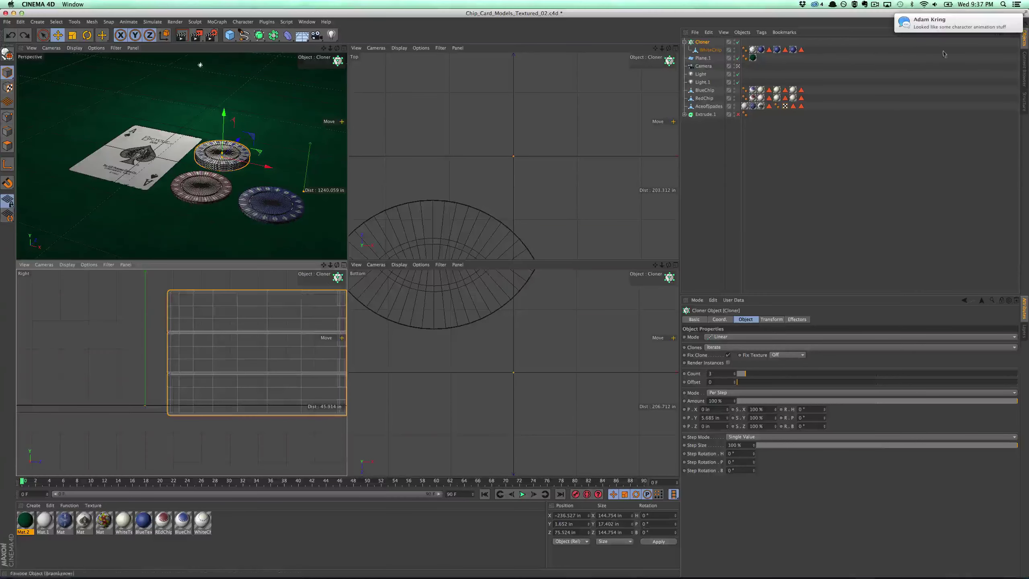
pyautogui.hscroll(3, 939, 28)
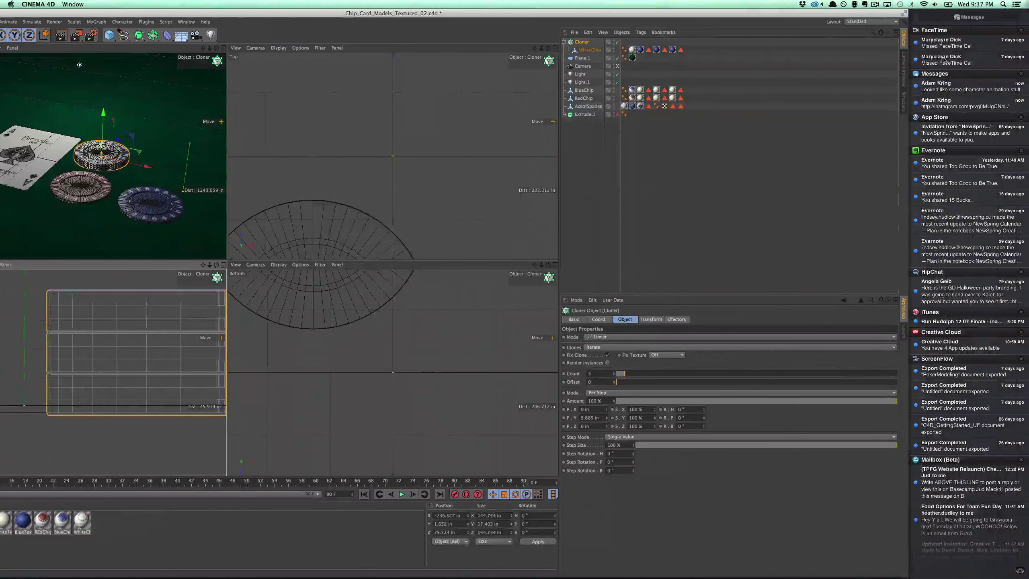
pyautogui.click(1016, 4)
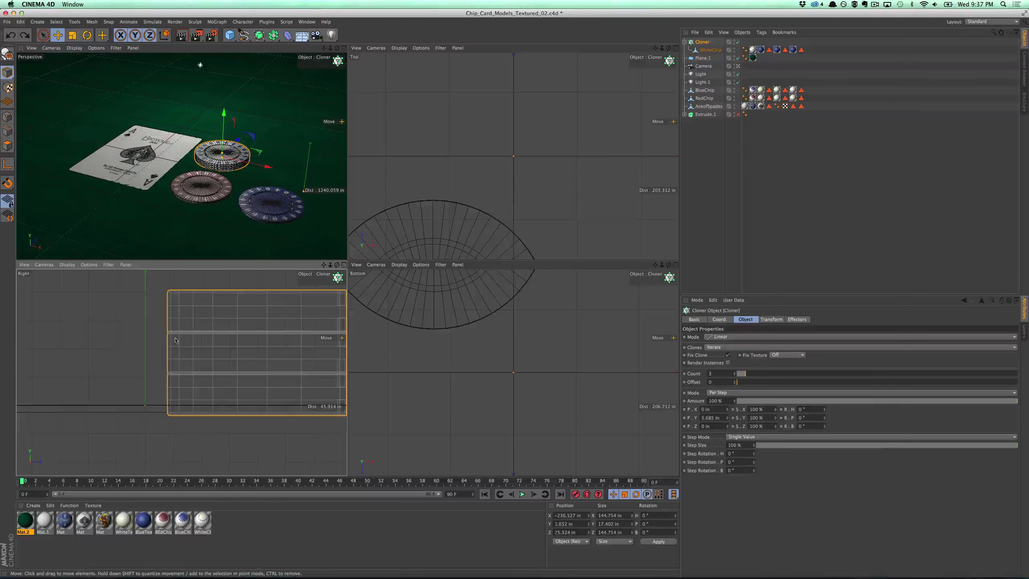
pyautogui.scroll(-6, 324, 286)
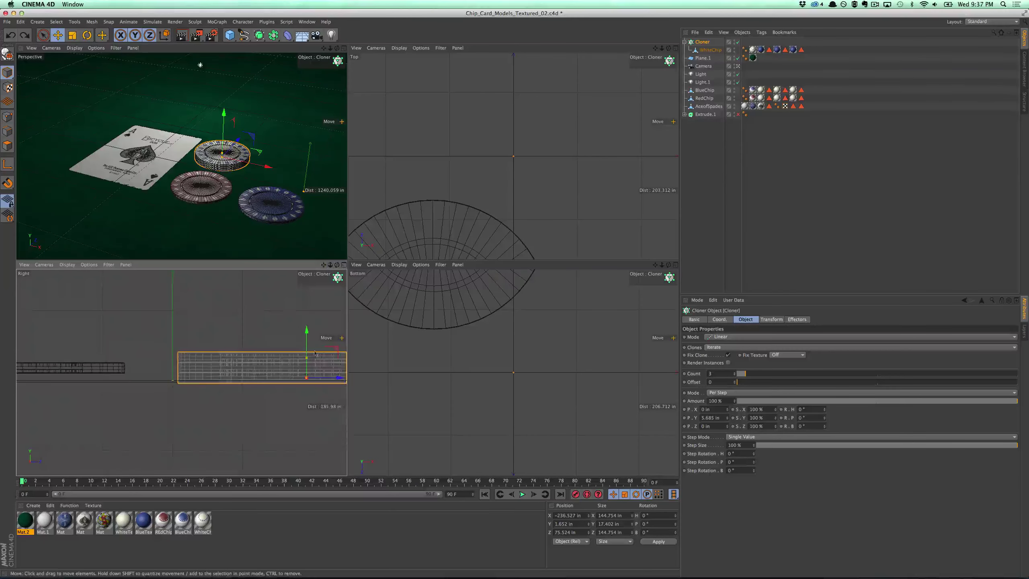
pyautogui.moveTo(330, 268); pyautogui.dragTo(225, 266)
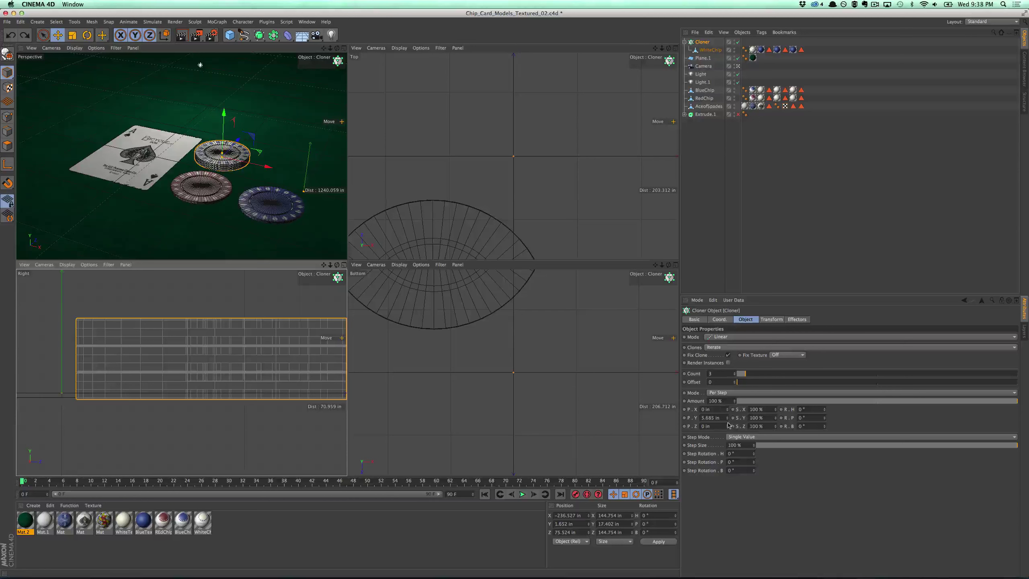
pyautogui.click(727, 417)
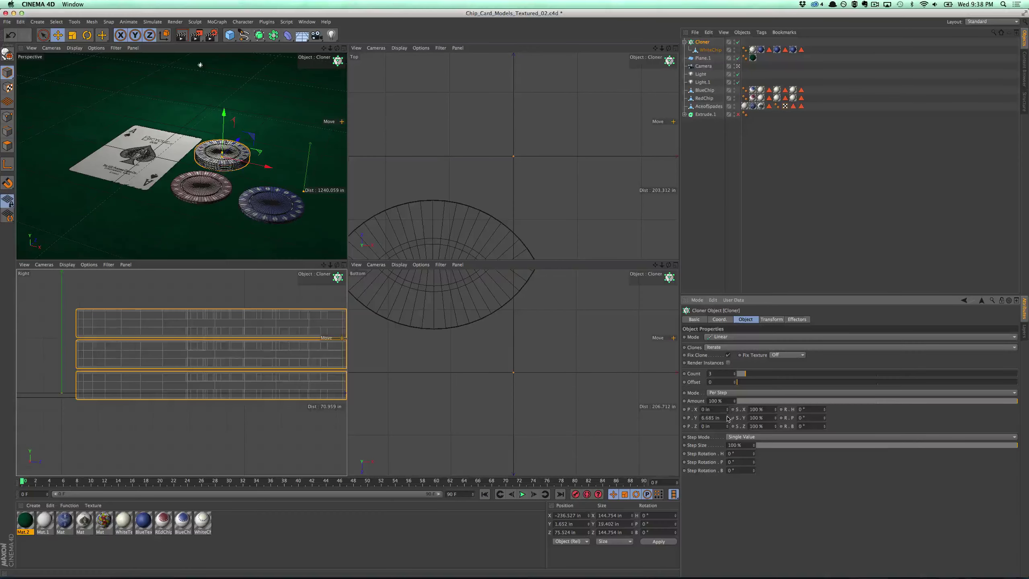
pyautogui.click(720, 419)
pyautogui.write('6.2')
pyautogui.press('Return')
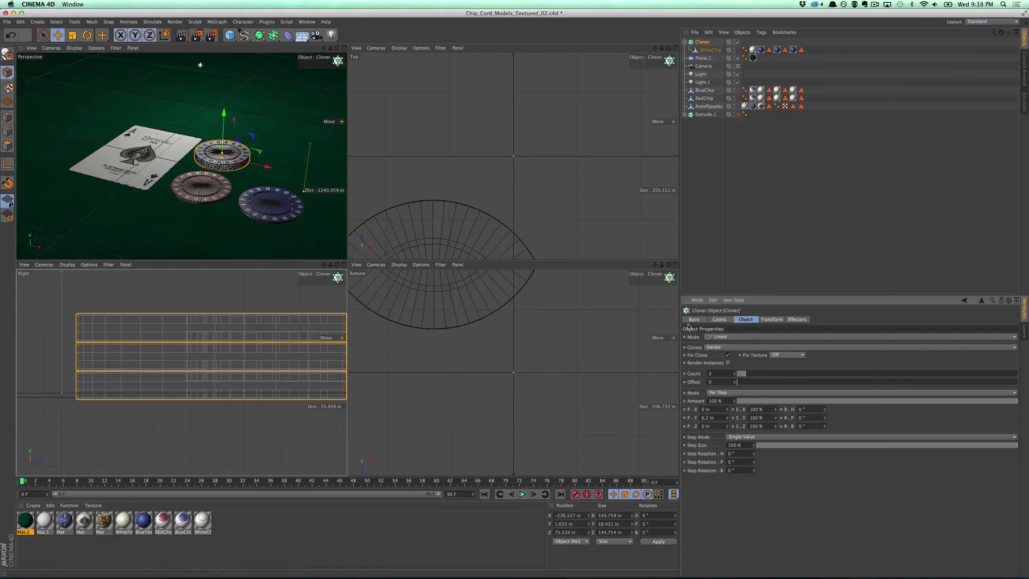
# Step: Set the Cloner's count to 20 and return to the full Perspective view
pyautogui.moveTo(734, 374)
pyautogui.mouseDown()
pyautogui.moveTo(734, 364)
pyautogui.moveTo(736, 391)
pyautogui.mouseUp()
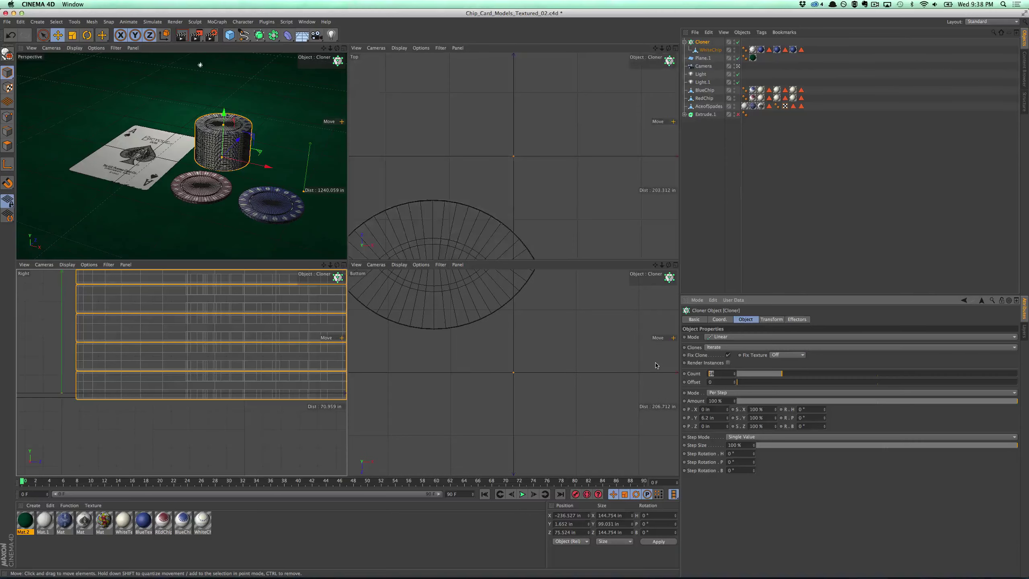
pyautogui.write('20')
pyautogui.press('Return')
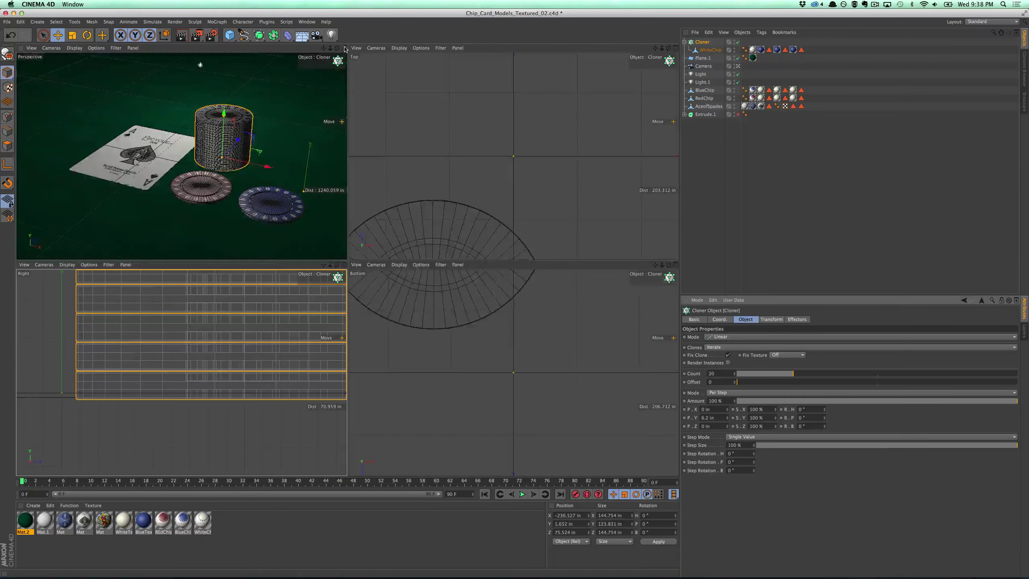
pyautogui.press('F1')
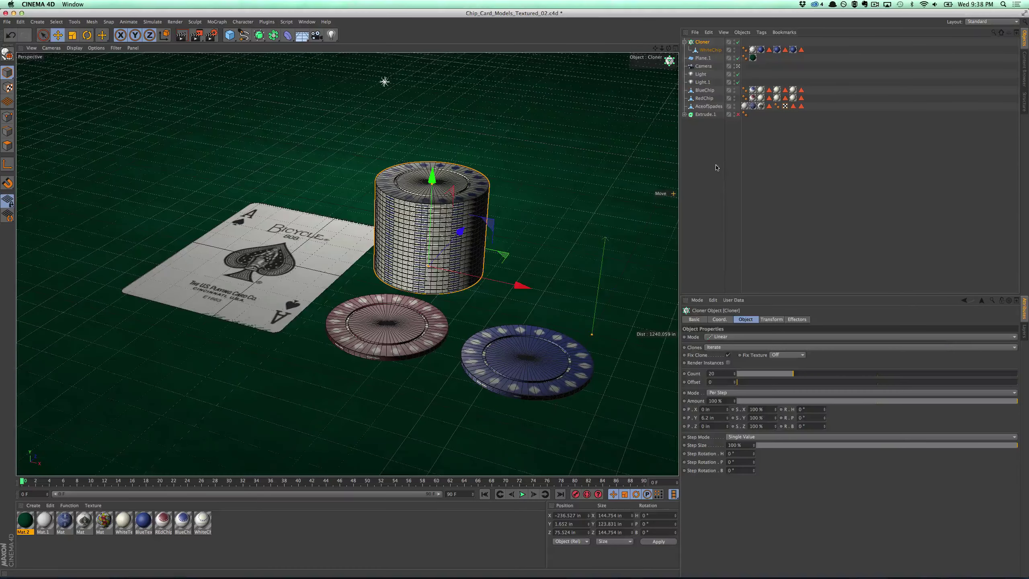
# Step: Add a Random effector to the white chip Cloner
pyautogui.click(799, 240)
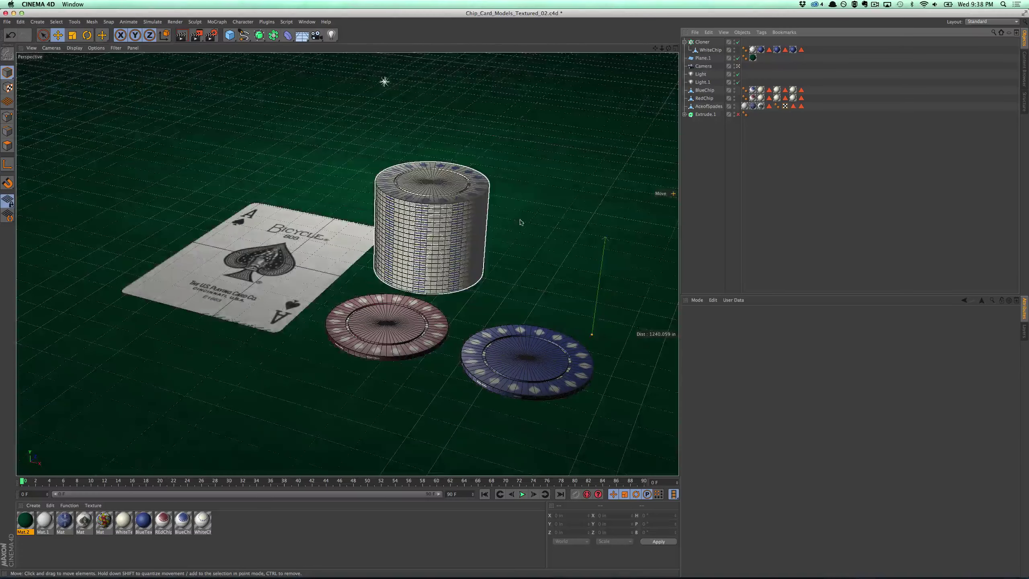
pyautogui.click(480, 227)
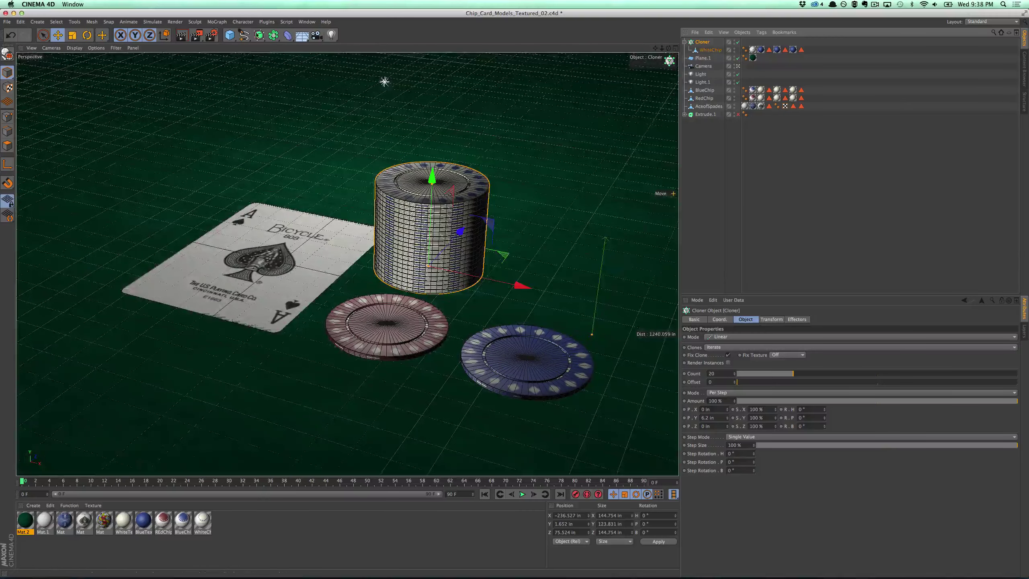
pyautogui.click(217, 21)
pyautogui.moveTo(244, 35)
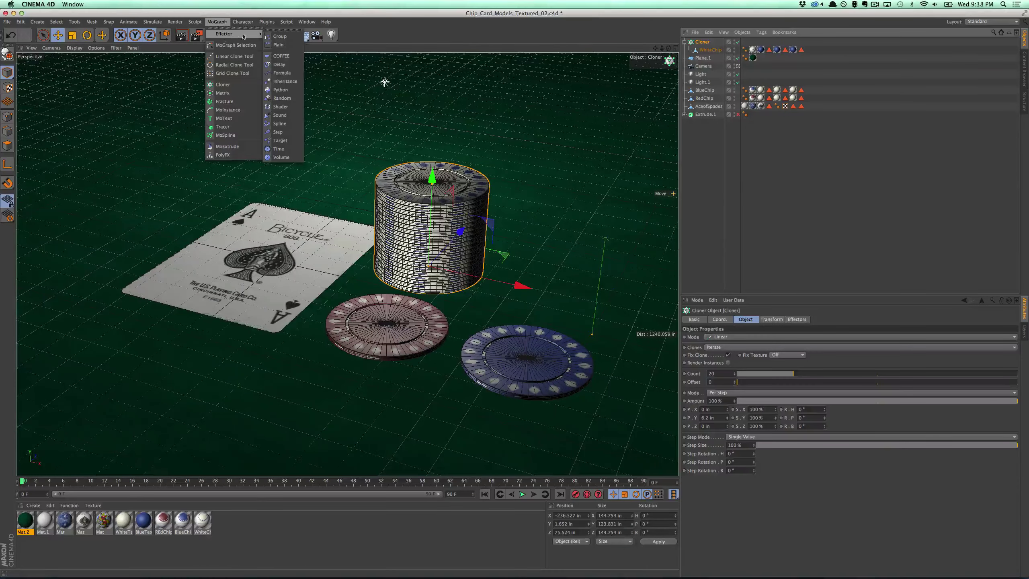
pyautogui.click(282, 98)
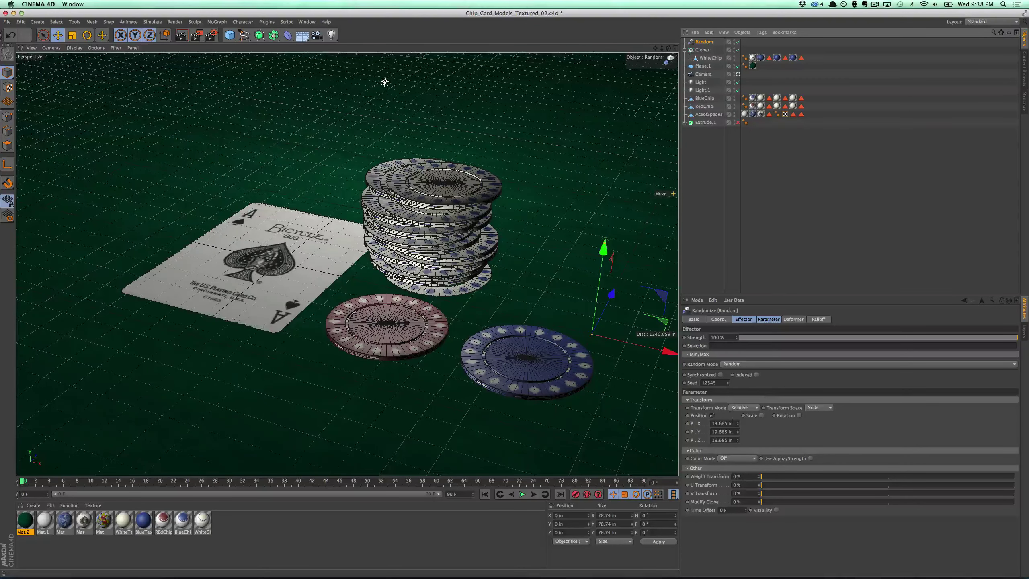
# Step: Set the Random effector's position offsets P.X, P.Y and P.Z to 0 in
pyautogui.moveTo(732, 422); pyautogui.dragTo(642, 404)
pyautogui.write('0')
pyautogui.press('Tab')
pyautogui.write('0')
pyautogui.press('Tab')
pyautogui.write('0')
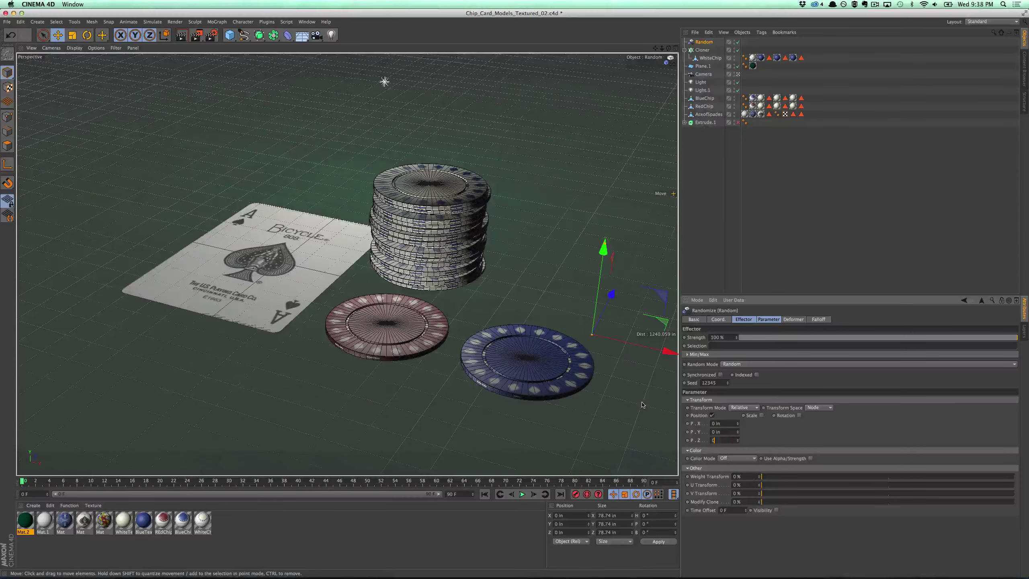
pyautogui.press('Return')
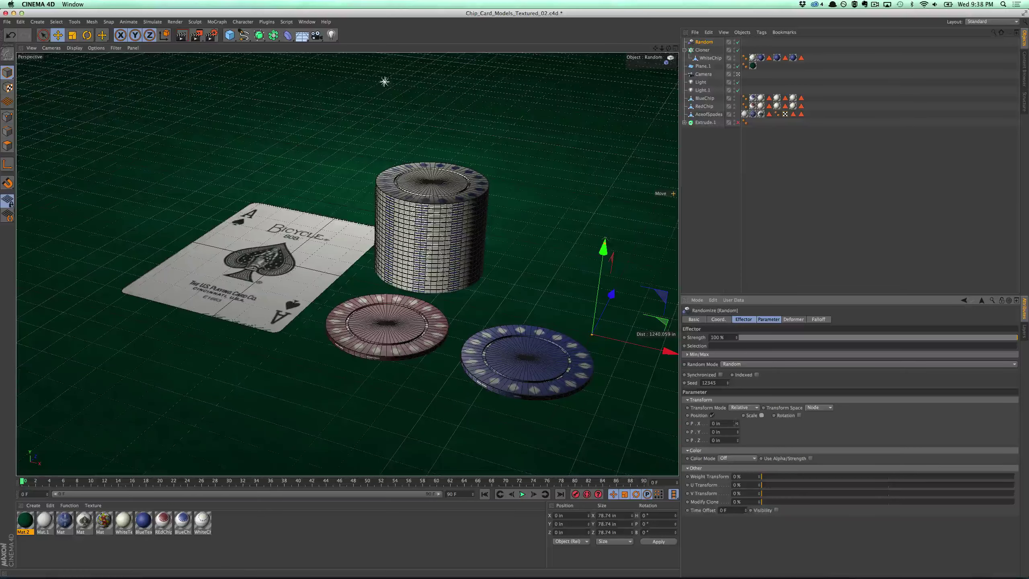
# Step: Set the Random effector's P.X and P.Z offsets to 1 in, keeping P.Y at 0 in
pyautogui.moveTo(736, 423); pyautogui.dragTo(739, 422)
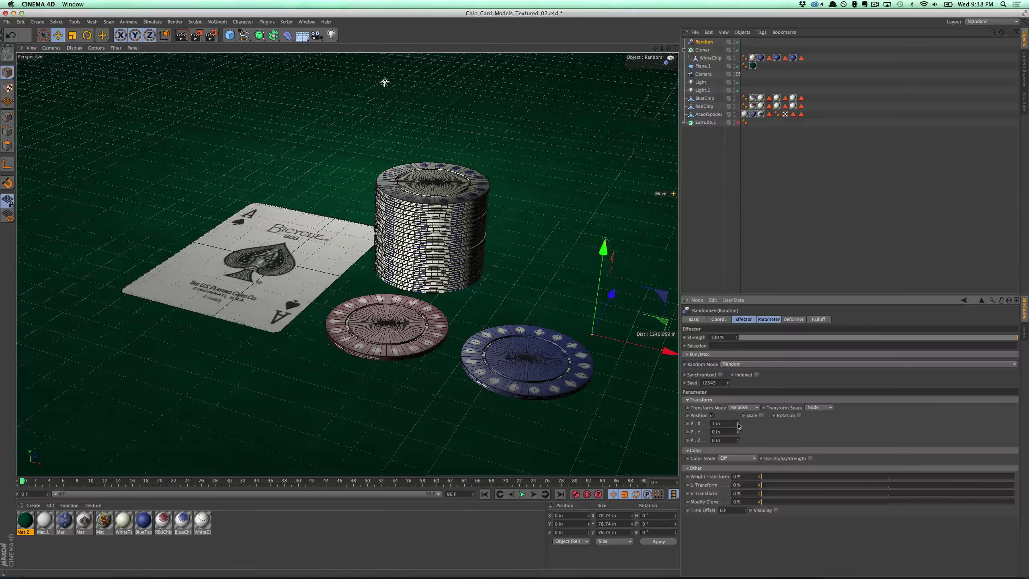
pyautogui.click(738, 423)
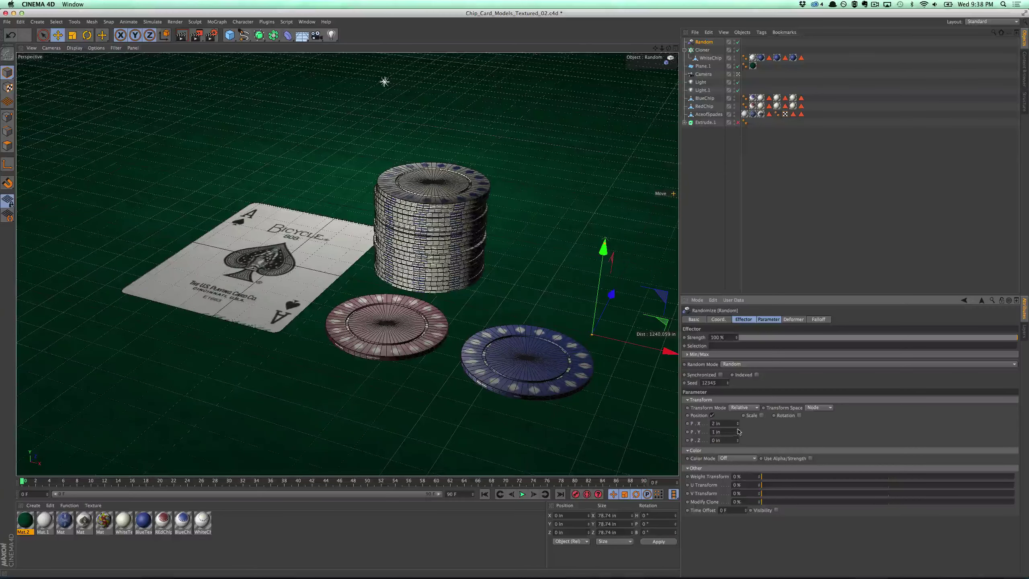
pyautogui.press('super+z')
pyautogui.click(738, 439)
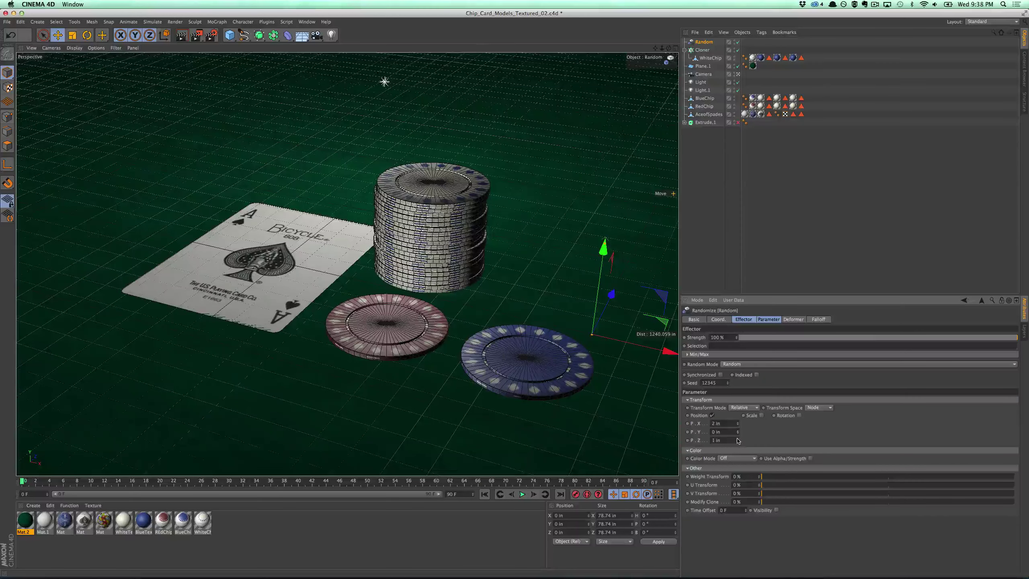
pyautogui.click(737, 425)
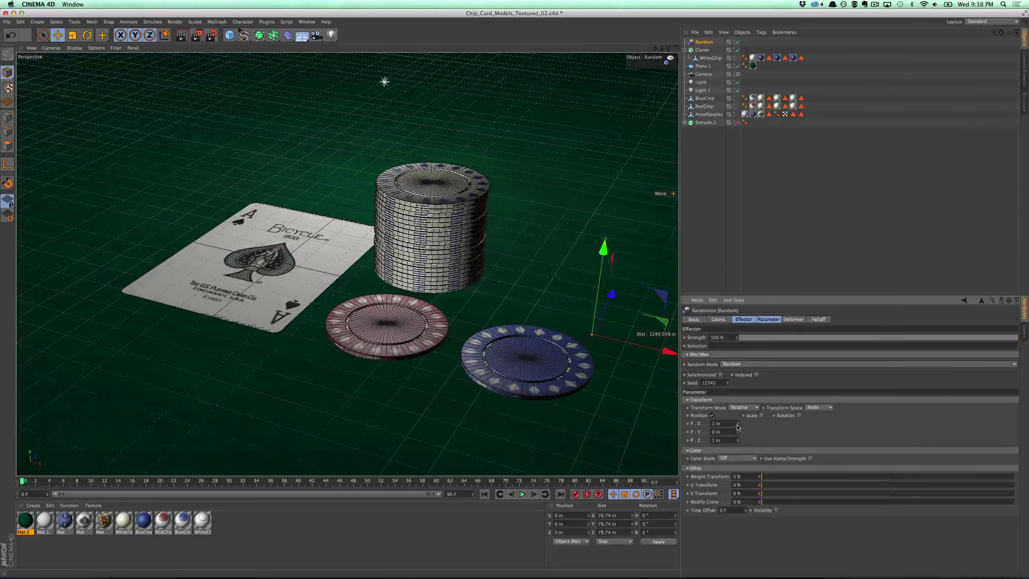
# Step: Enable rotation on the Random effector and vary the chips' heading, undoing the trial changes to the other rotation values
pyautogui.click(800, 415)
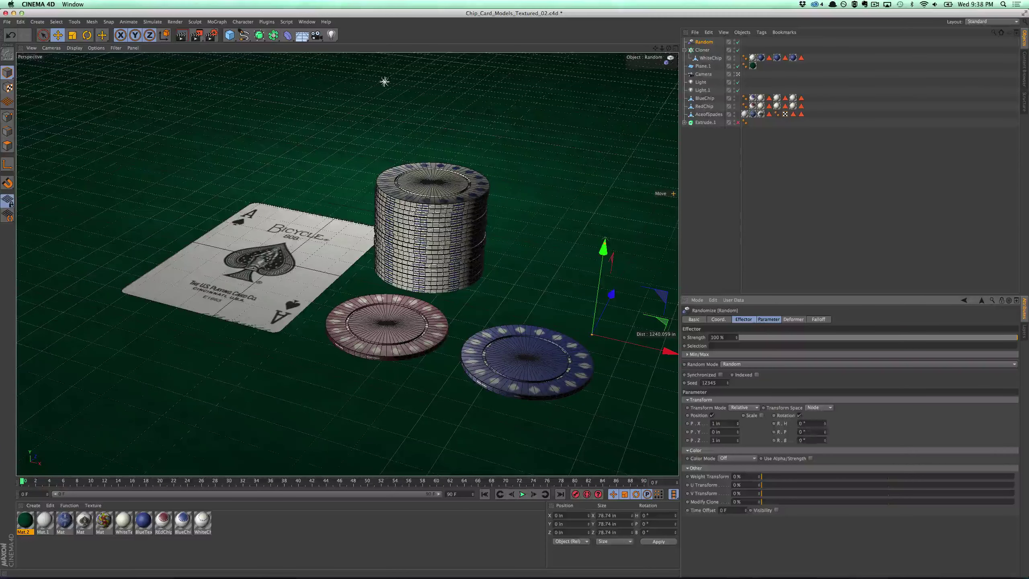
pyautogui.moveTo(825, 431); pyautogui.dragTo(827, 413)
pyautogui.press('super+z')
pyautogui.press('super+z')
pyautogui.click(721, 219)
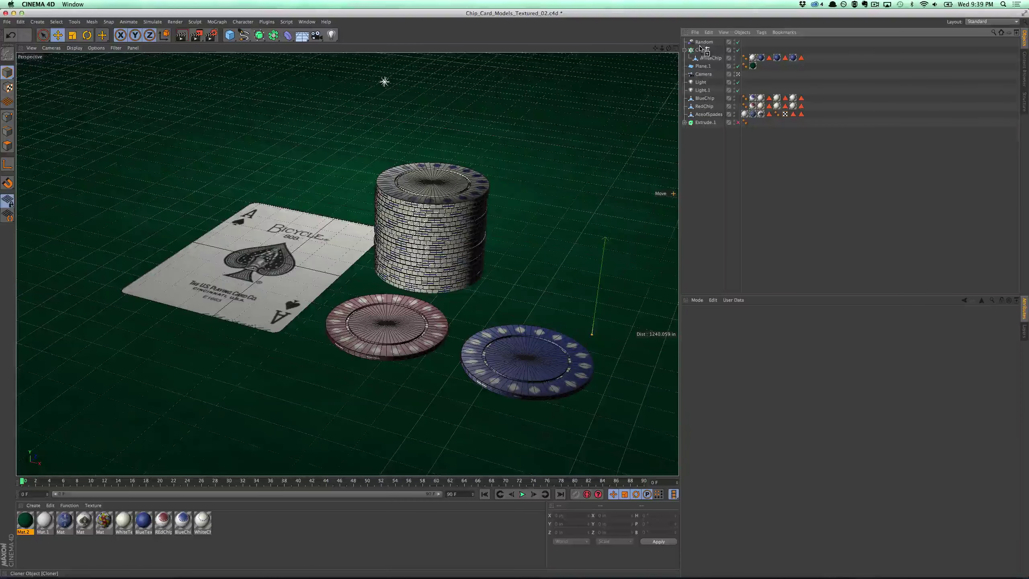
# Step: Duplicate the white chip Cloner and replace the copy's WhiteChip child with the BlueChip object
pyautogui.keyDown('ctrl'); pyautogui.moveTo(701, 48); pyautogui.dragTo(701, 46); pyautogui.keyUp('ctrl')
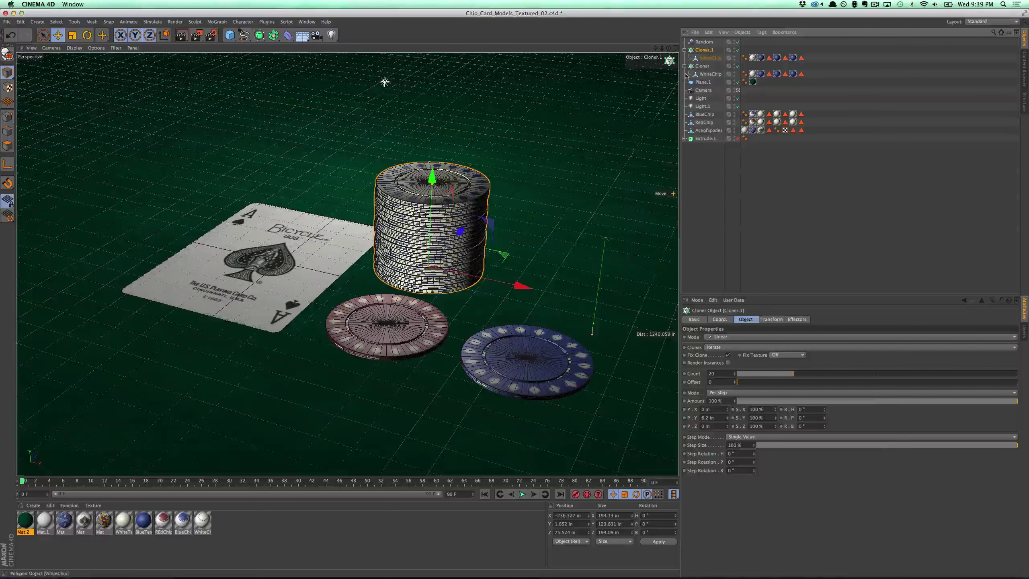
pyautogui.click(710, 59)
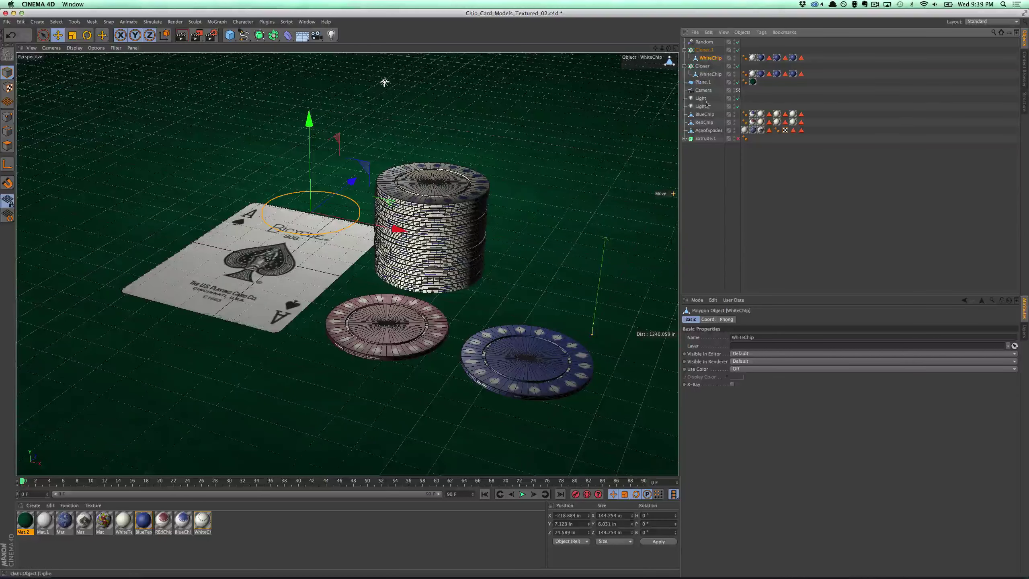
pyautogui.moveTo(709, 116); pyautogui.dragTo(709, 57)
pyautogui.click(709, 66)
pyautogui.press('Delete')
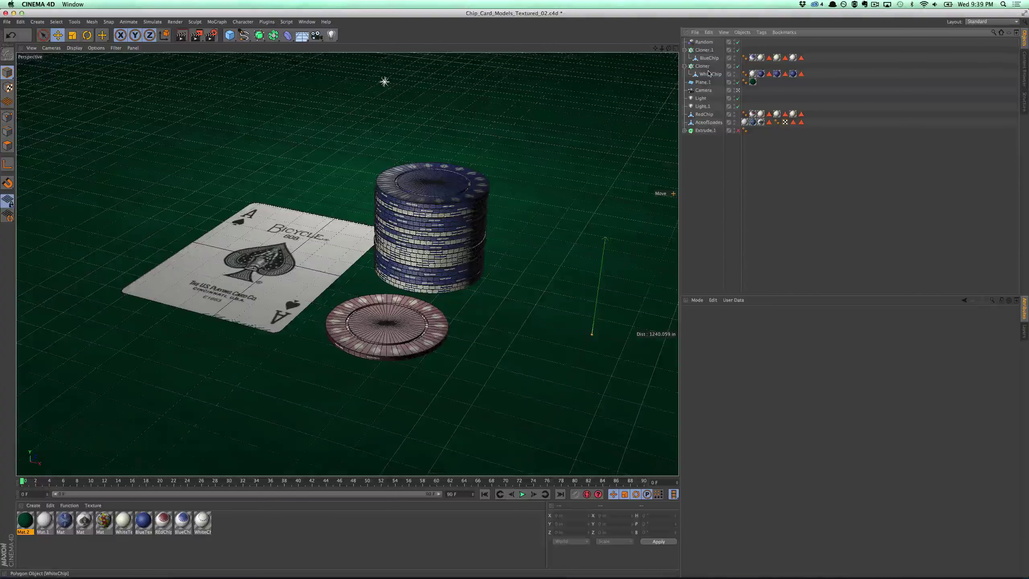
# Step: Move the blue chip Cloner out of the white stack to stand beside it and set its count to 25
pyautogui.click(705, 50)
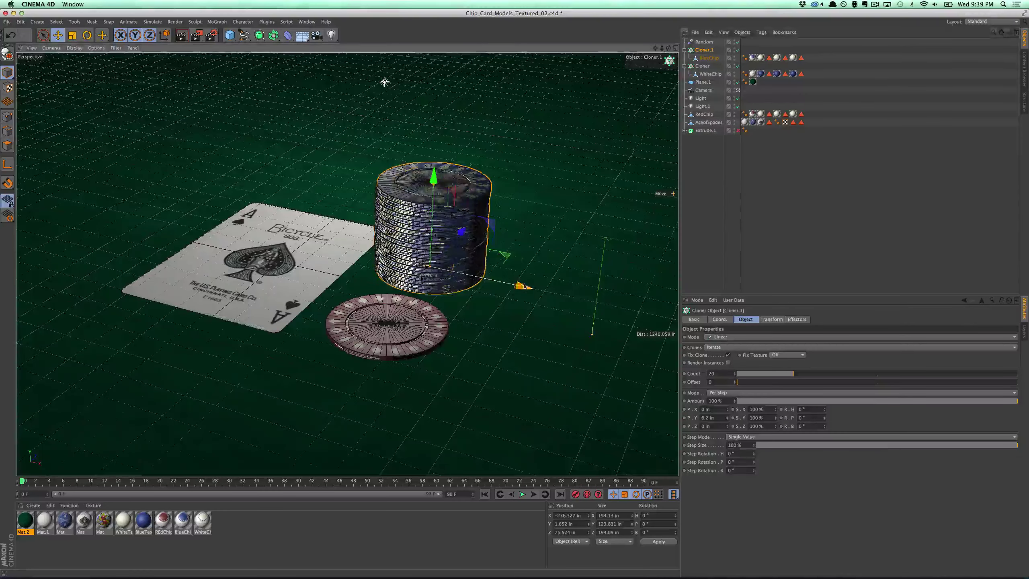
pyautogui.moveTo(522, 286); pyautogui.dragTo(620, 307)
pyautogui.moveTo(559, 257); pyautogui.dragTo(531, 298)
pyautogui.moveTo(591, 352); pyautogui.dragTo(634, 357)
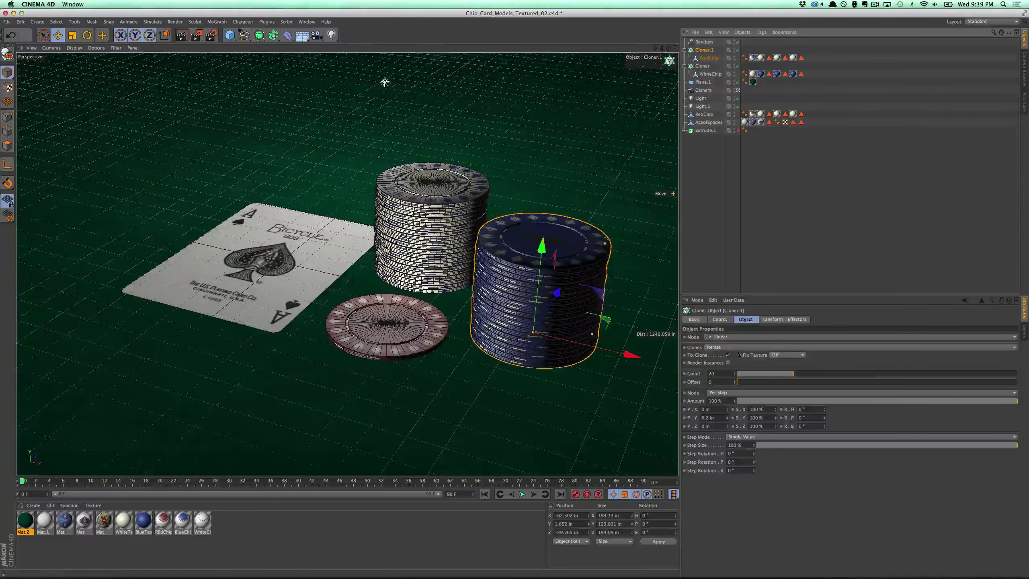
pyautogui.moveTo(735, 374); pyautogui.dragTo(741, 371)
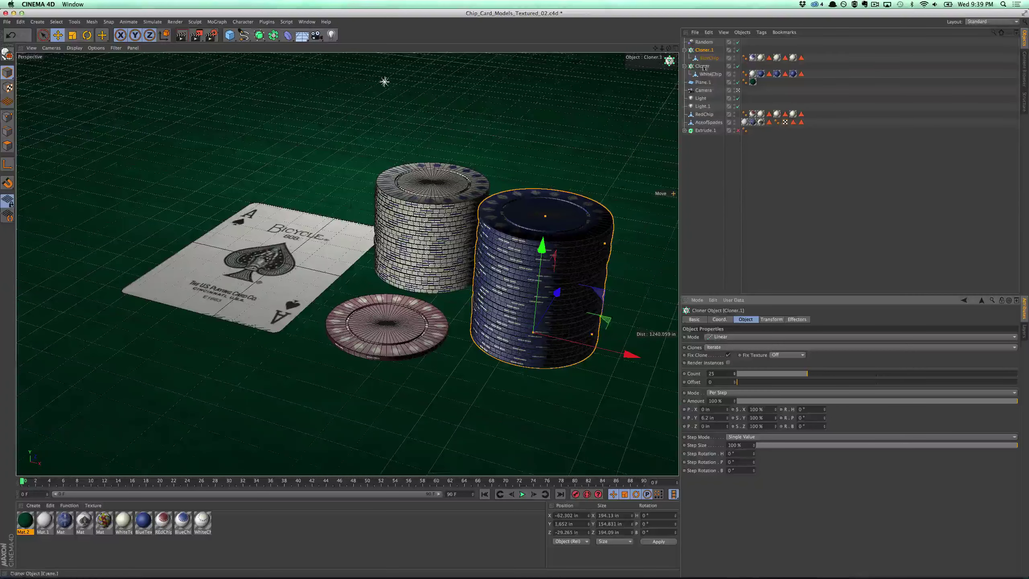
# Step: Duplicate the blue chip Cloner and replace the copy's BlueChip child with the RedChip object
pyautogui.hotkey('ctrl', 'c')
pyautogui.hotkey('ctrl', 'v')
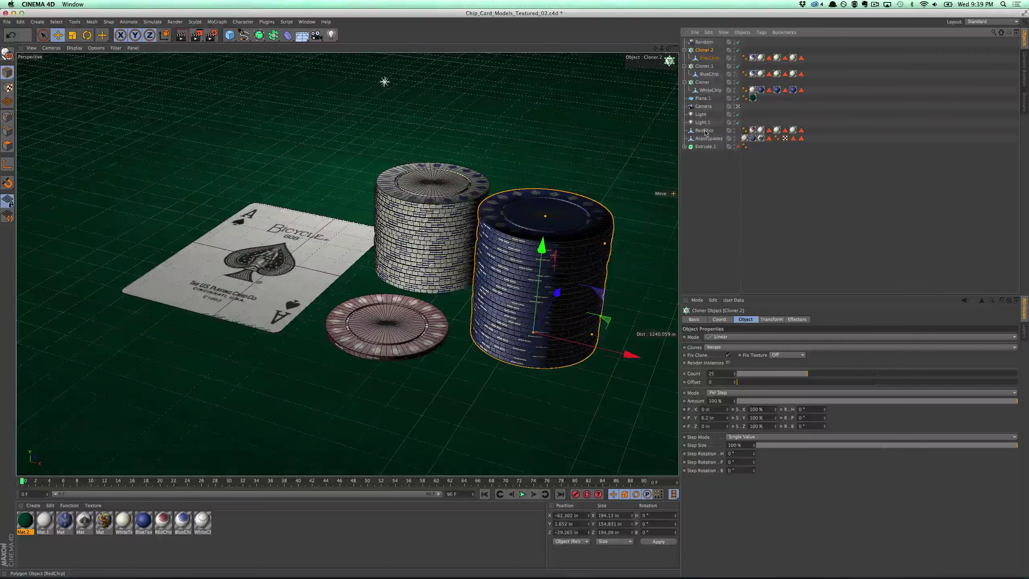
pyautogui.moveTo(717, 65); pyautogui.dragTo(711, 56)
pyautogui.click(709, 66)
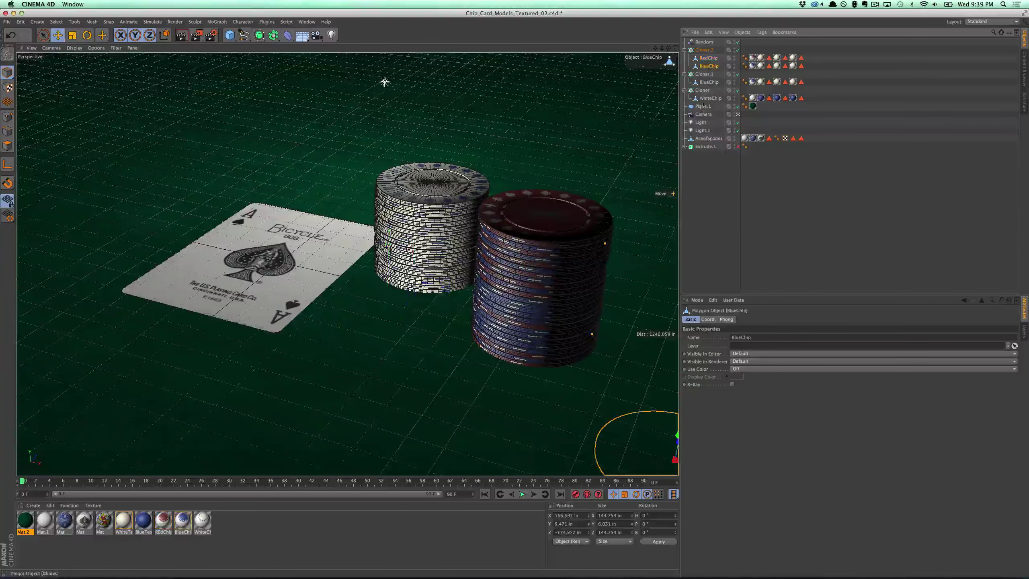
pyautogui.press('Delete')
# Step: Move the red chip Cloner in front of the white stack and reduce its count to 11
pyautogui.click(708, 50)
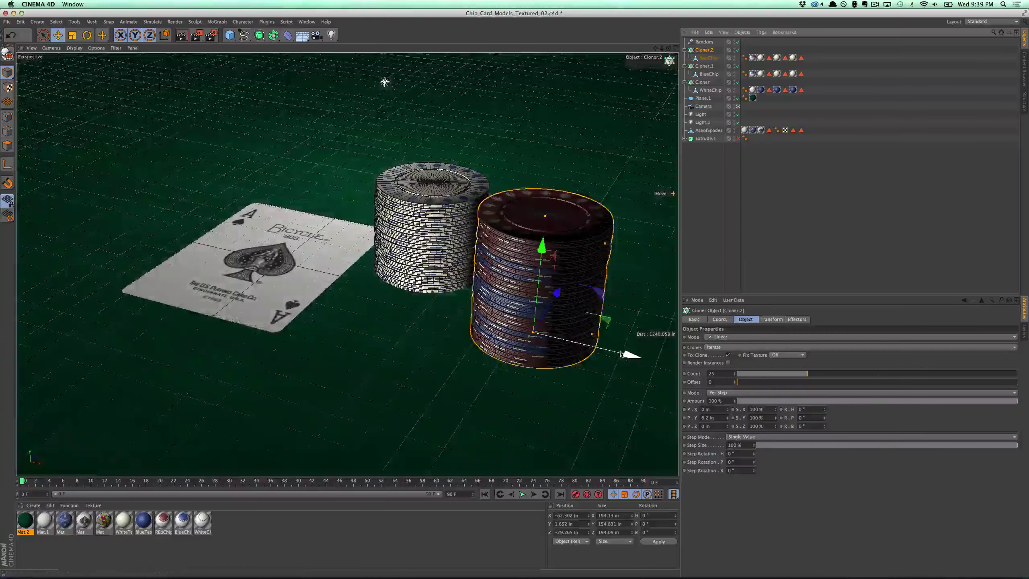
pyautogui.moveTo(622, 354); pyautogui.dragTo(471, 330)
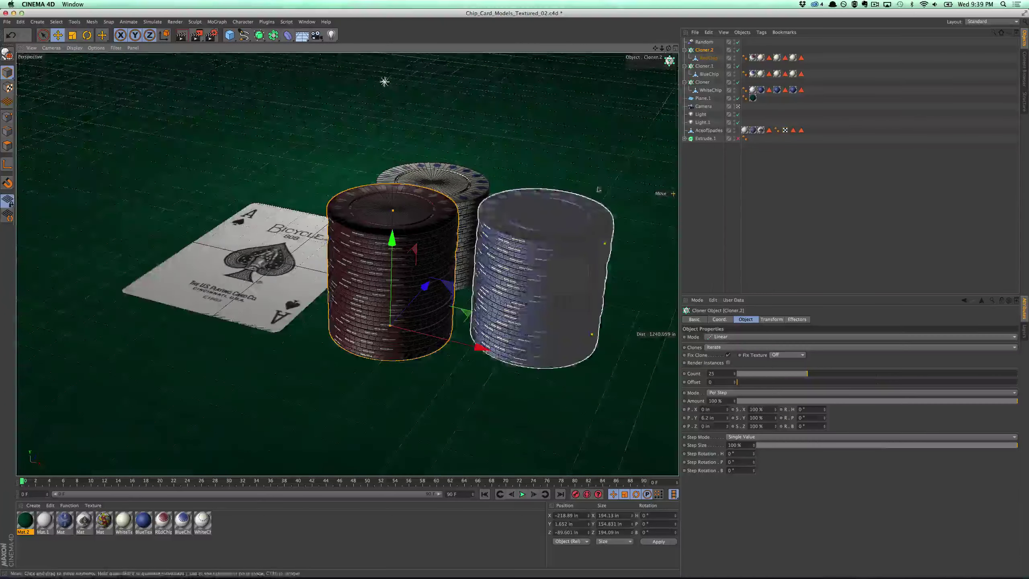
pyautogui.moveTo(735, 374); pyautogui.dragTo(735, 382)
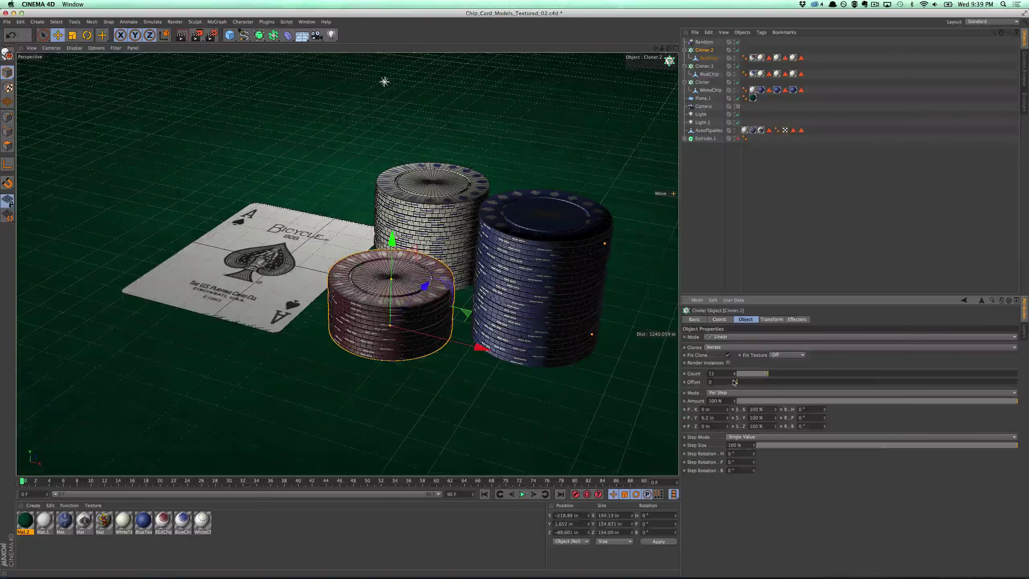
# Step: Move the blue chip Cloner closer to the white and red stacks
pyautogui.click(719, 186)
pyautogui.keyDown('alt'); pyautogui.moveTo(529, 267); pyautogui.dragTo(624, 197); pyautogui.keyUp('alt')
pyautogui.click(709, 74)
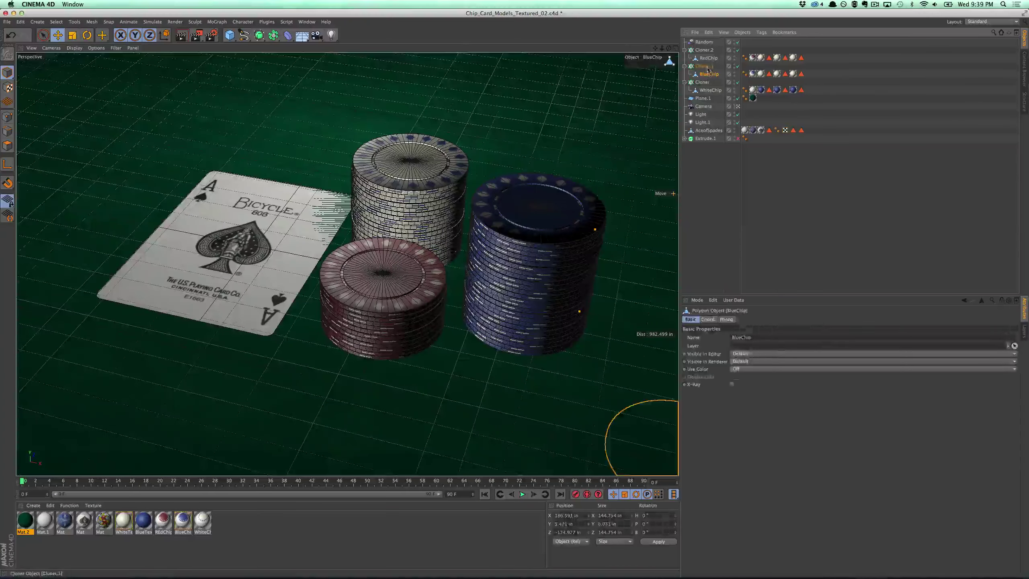
pyautogui.click(705, 65)
pyautogui.moveTo(618, 333); pyautogui.dragTo(604, 312)
# Step: Rename the blue chip Cloner to BlueStack
pyautogui.doubleClick(705, 66)
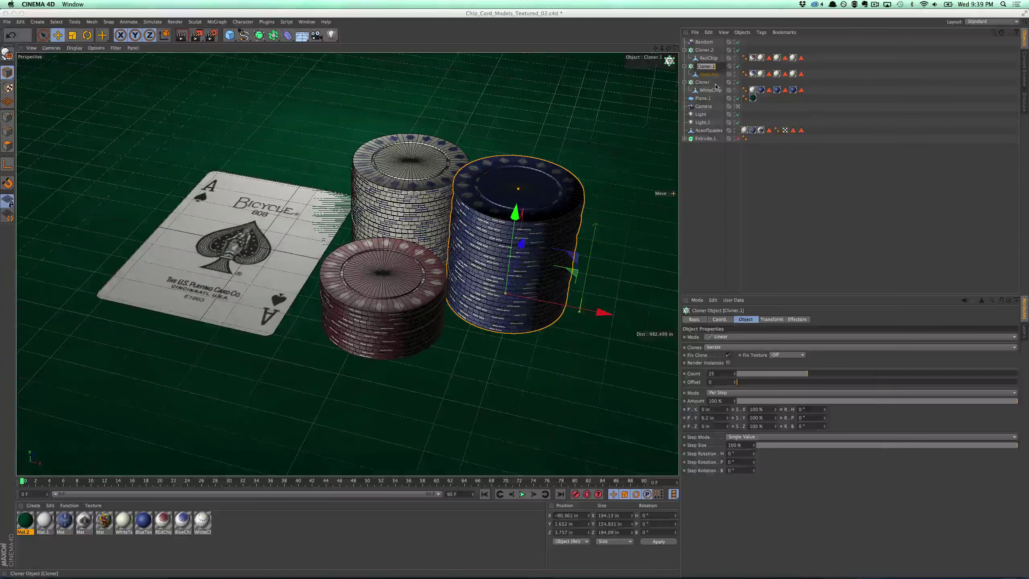
pyautogui.write('BBlueStck')
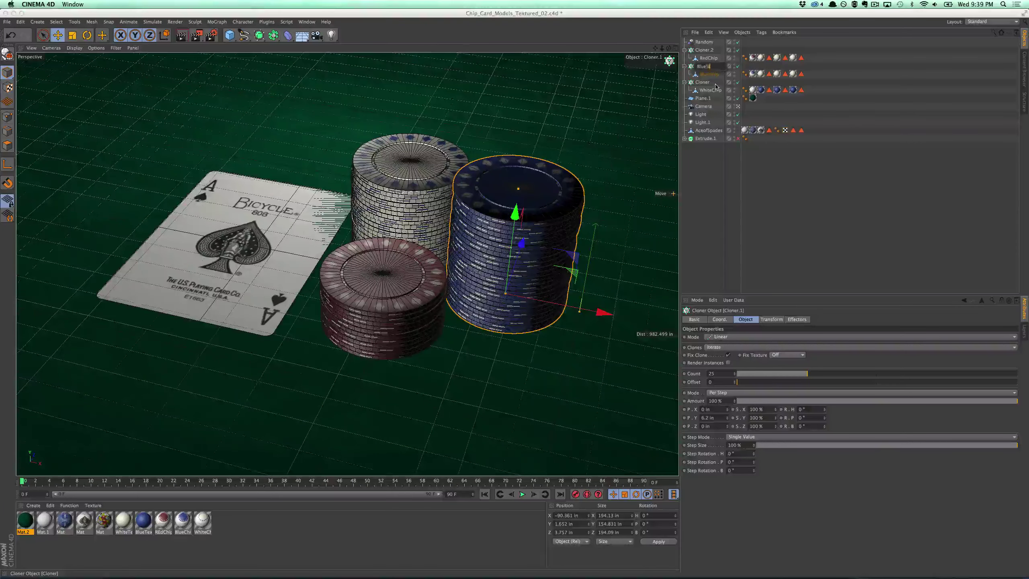
pyautogui.press('Return')
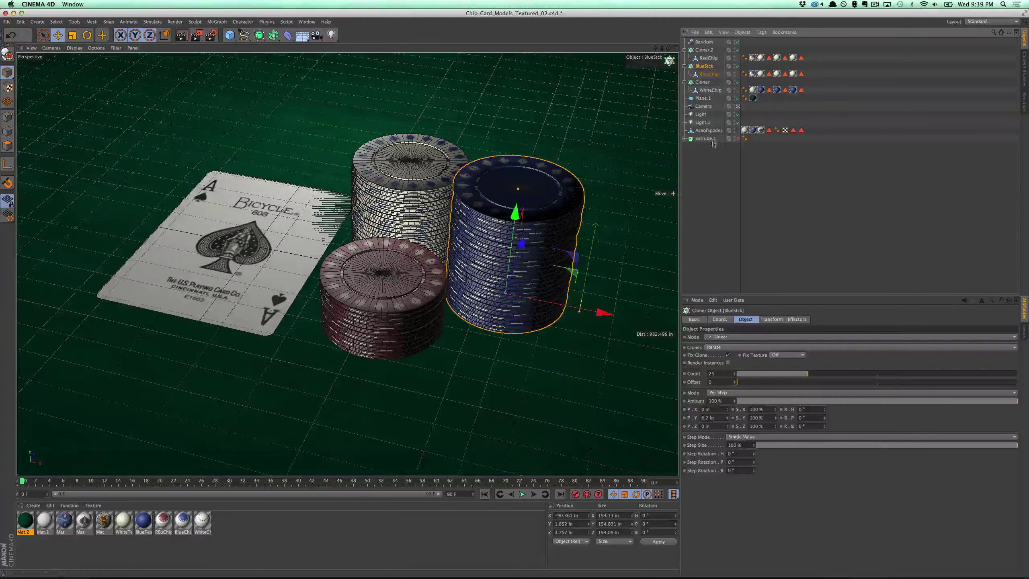
pyautogui.doubleClick(706, 66)
pyautogui.click(709, 68)
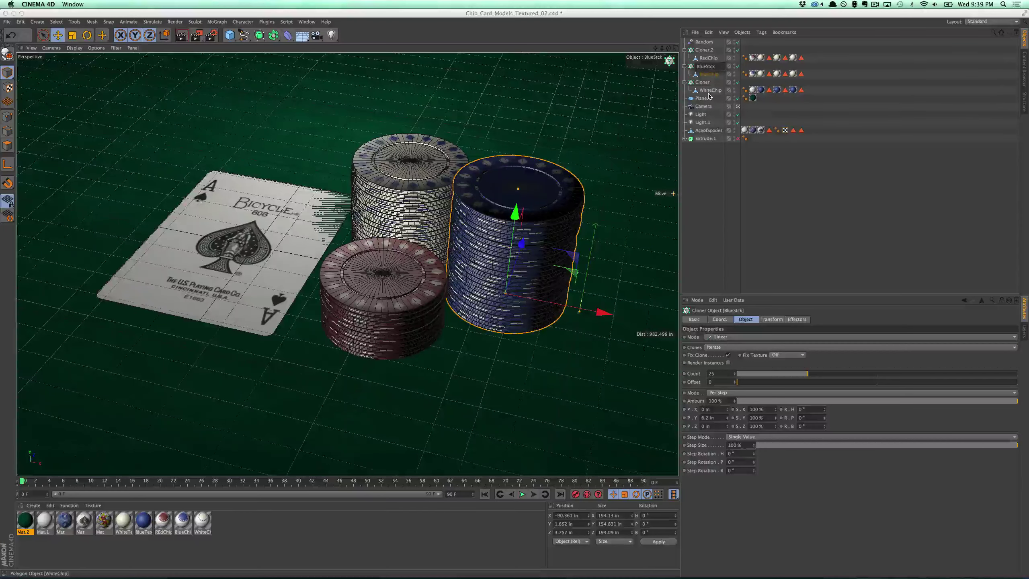
# Step: Rename the red chip Cloner to RedStack
pyautogui.doubleClick(706, 50)
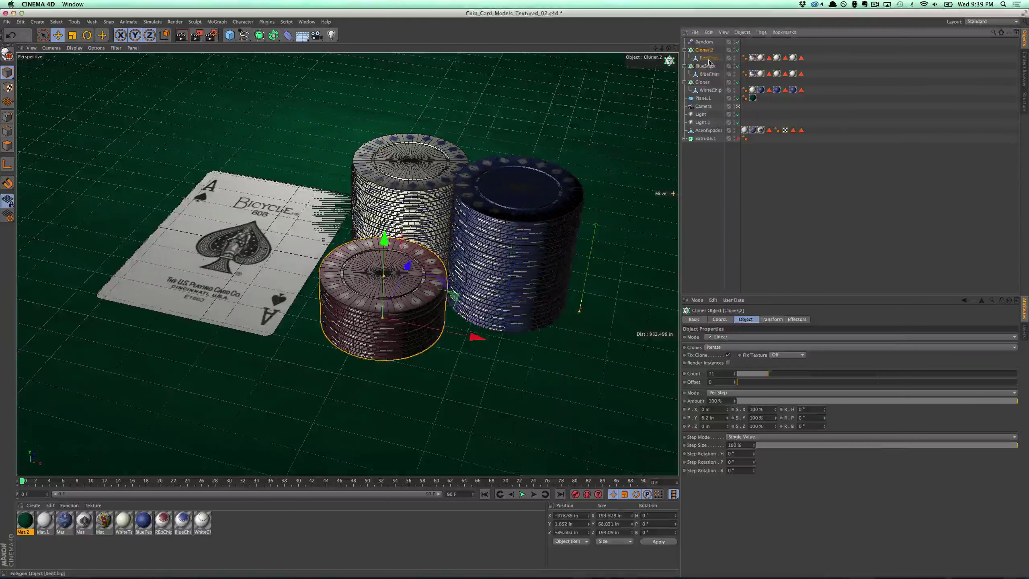
pyautogui.write('Red')
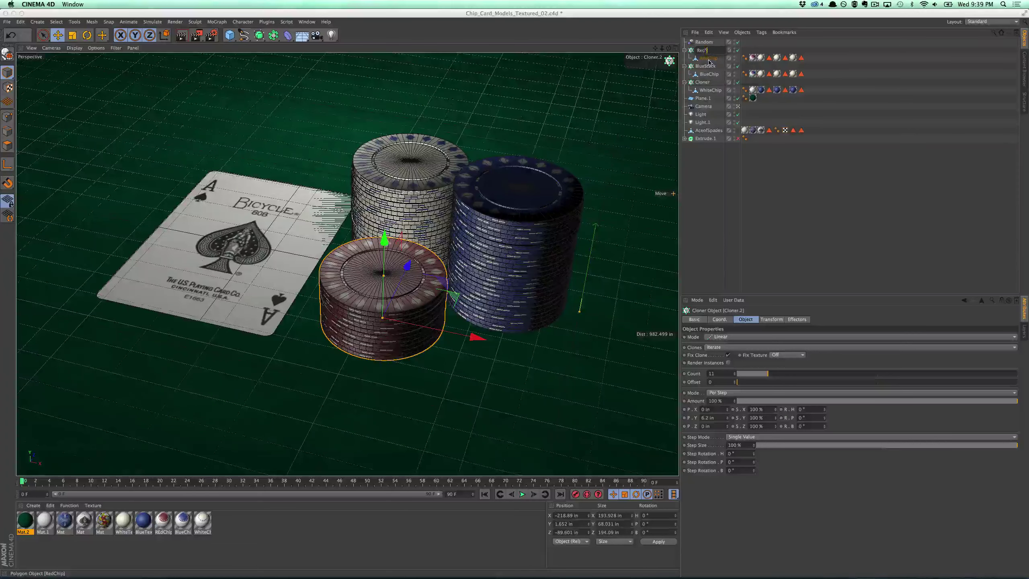
pyautogui.write('ck')
pyautogui.press('Return')
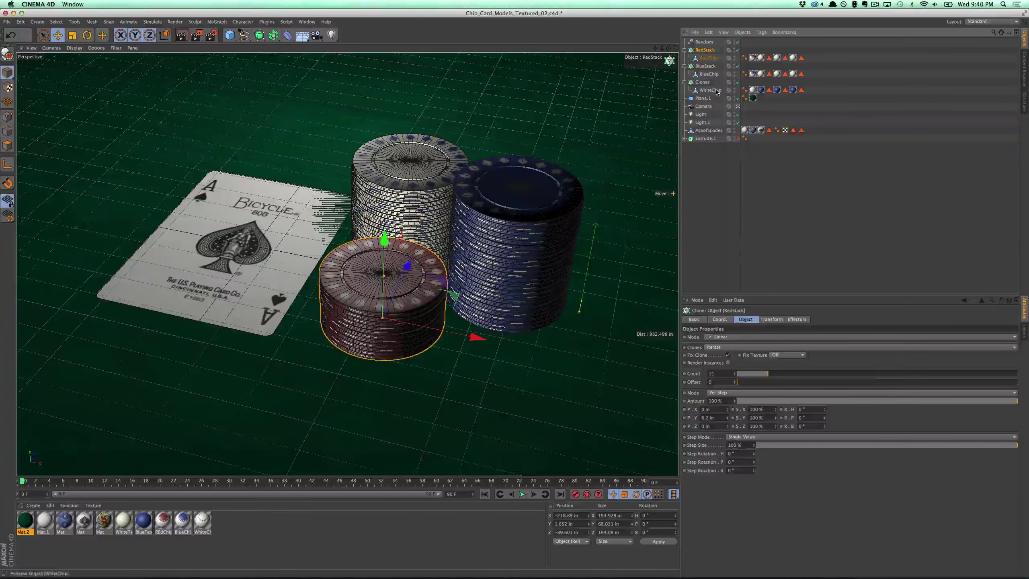
# Step: Rename the white chip Cloner to WhiteStack, cancelling the accidental request to quit
pyautogui.click(705, 83)
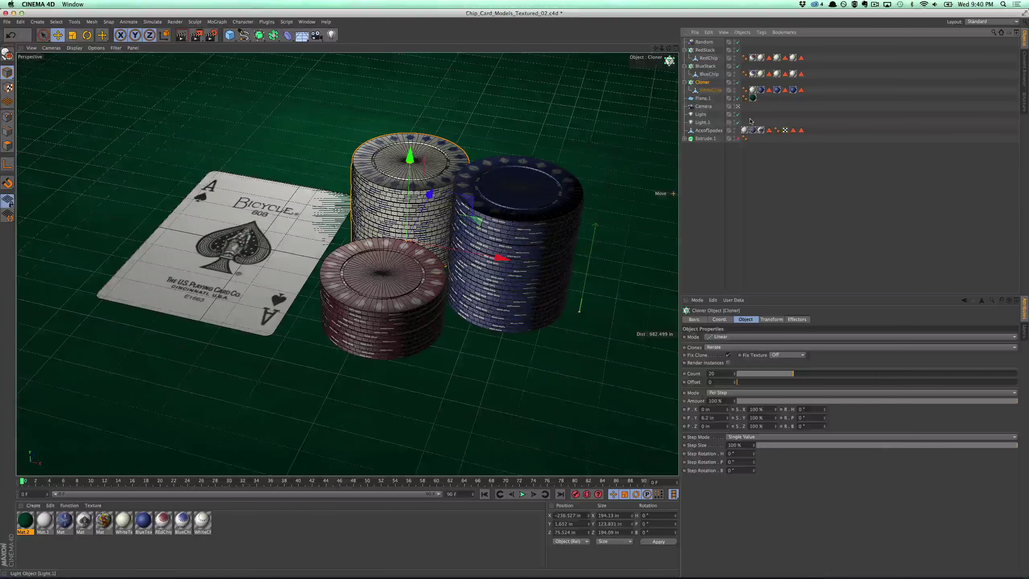
pyautogui.press('super+q')
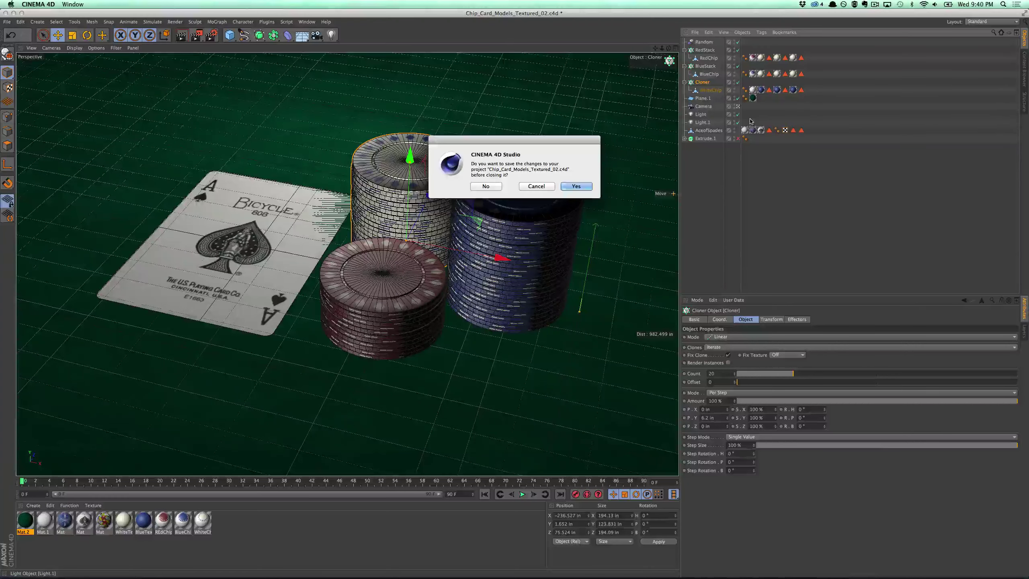
pyautogui.click(536, 186)
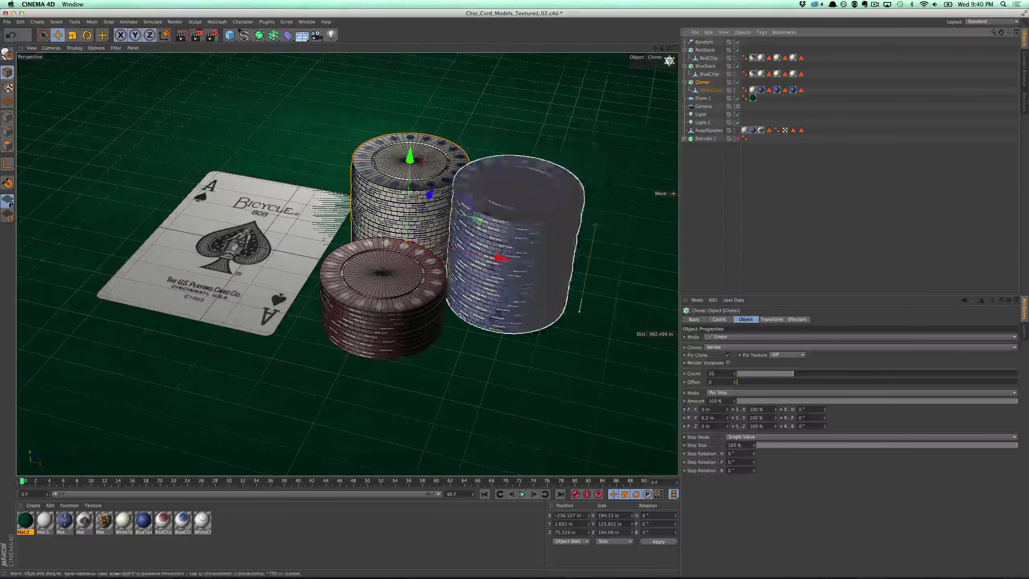
pyautogui.doubleClick(703, 83)
pyautogui.write('White')
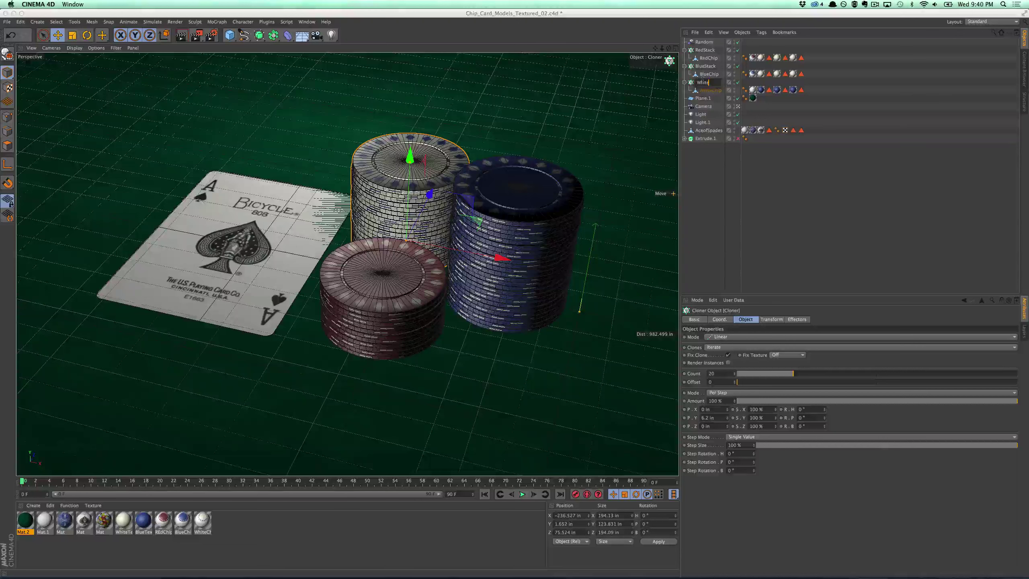
pyautogui.write('Stack')
pyautogui.press('Return')
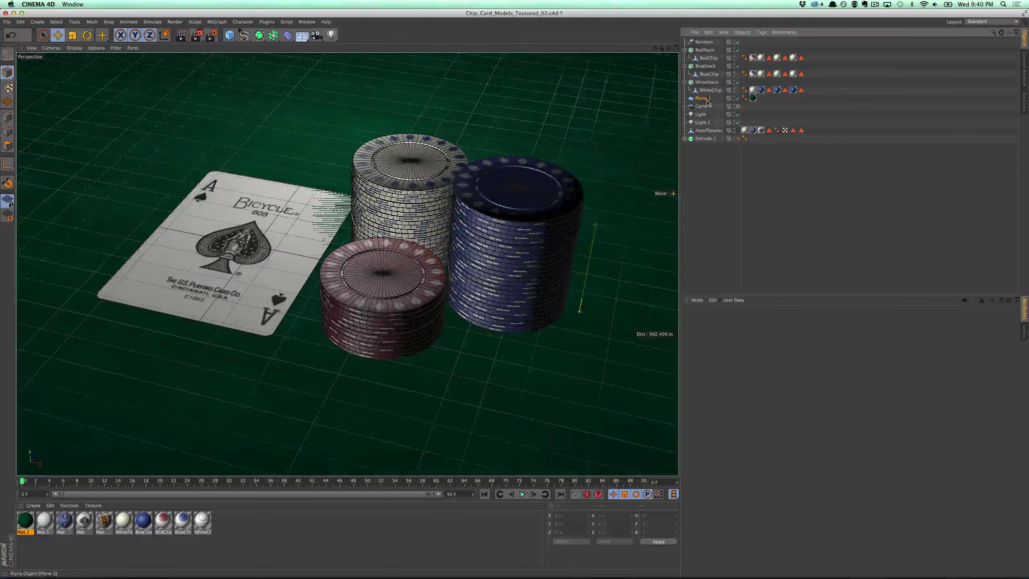
# Step: Rename the Plane.1 object to Table
pyautogui.click(704, 98)
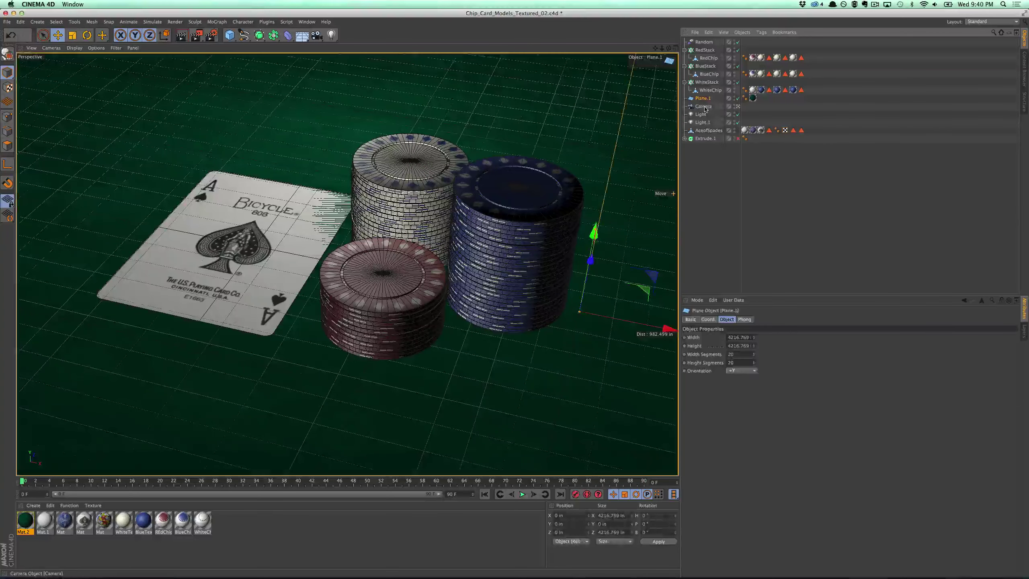
pyautogui.doubleClick(704, 98)
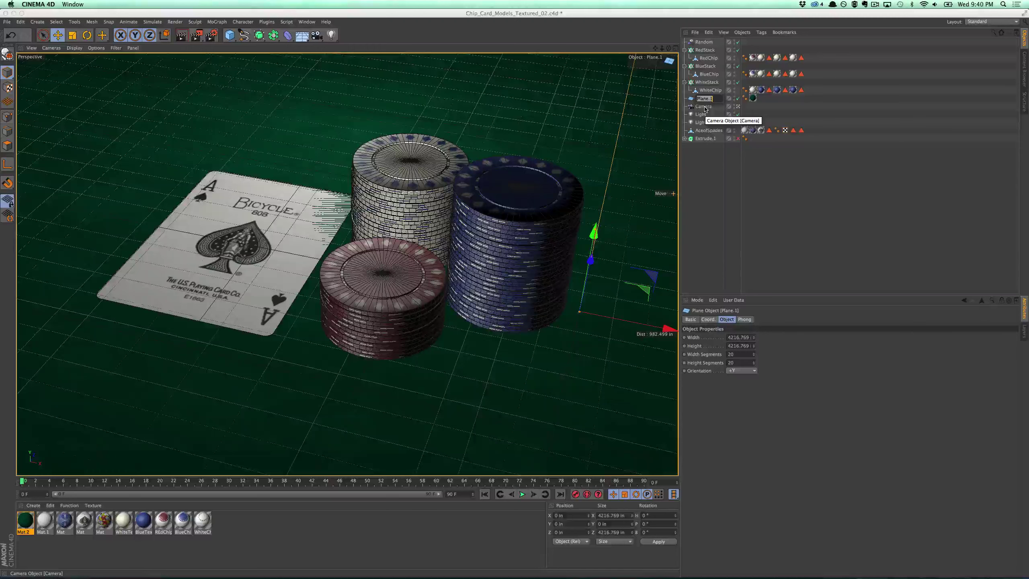
pyautogui.write('Table')
pyautogui.press('Return')
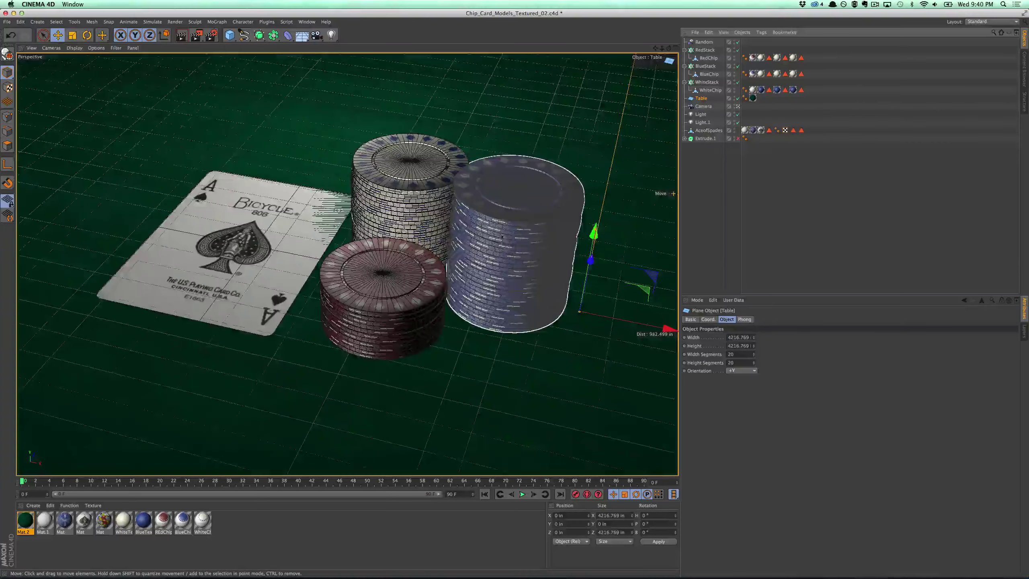
# Step: Duplicate the AceofSpades card and move the original to the opposite side of the chip stacks, at about X 133 in
pyautogui.keyDown('alt'); pyautogui.moveTo(505, 246); pyautogui.dragTo(548, 235); pyautogui.keyUp('alt')
pyautogui.click(691, 233)
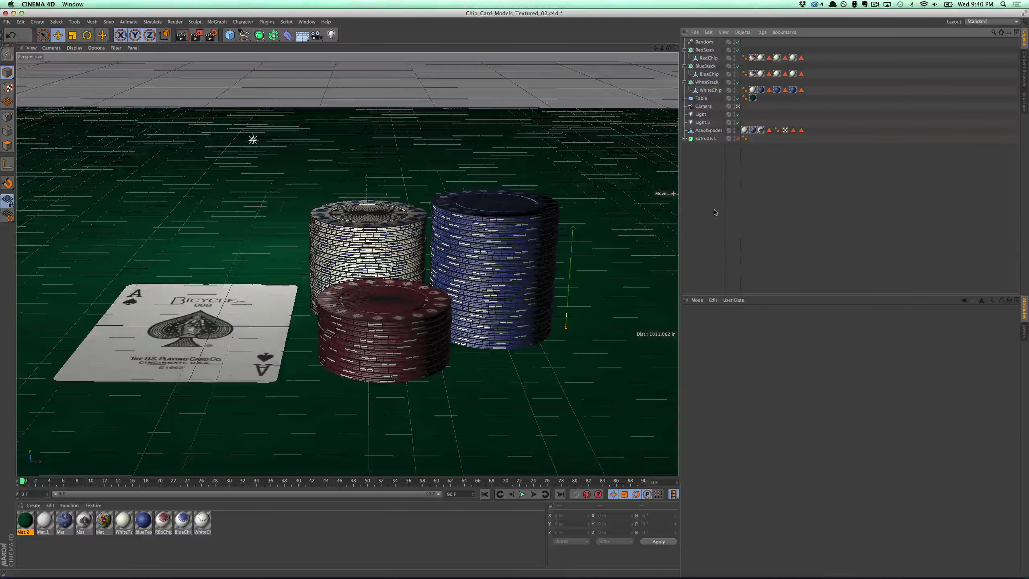
pyautogui.click(708, 131)
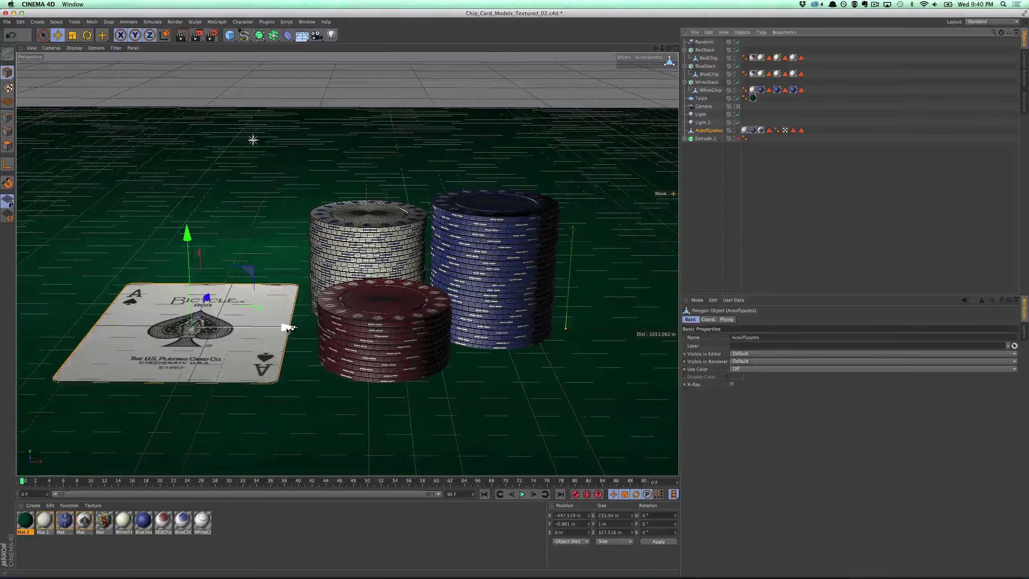
pyautogui.moveTo(289, 328); pyautogui.dragTo(251, 332)
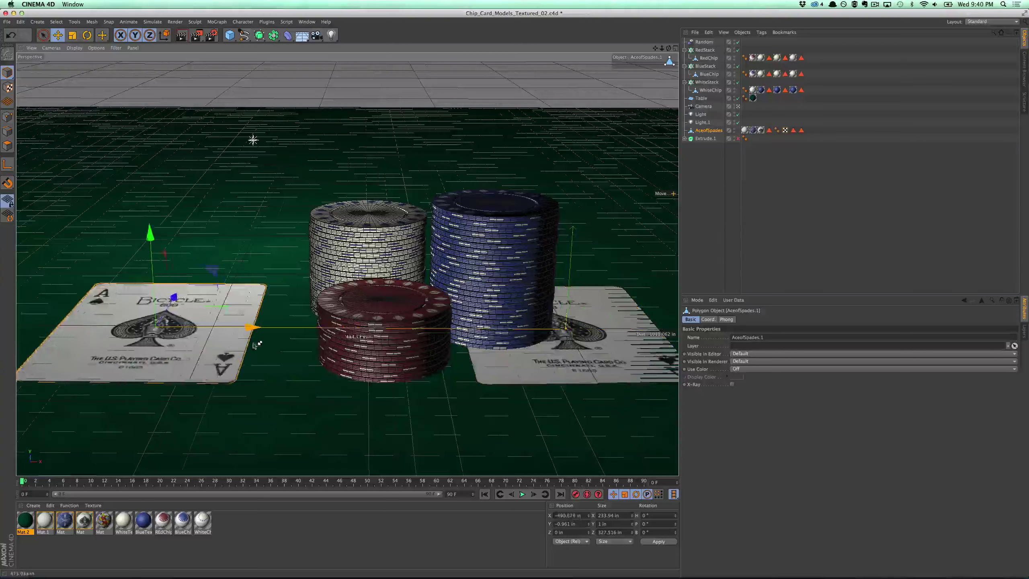
pyautogui.click(583, 344)
pyautogui.moveTo(654, 329); pyautogui.dragTo(769, 329)
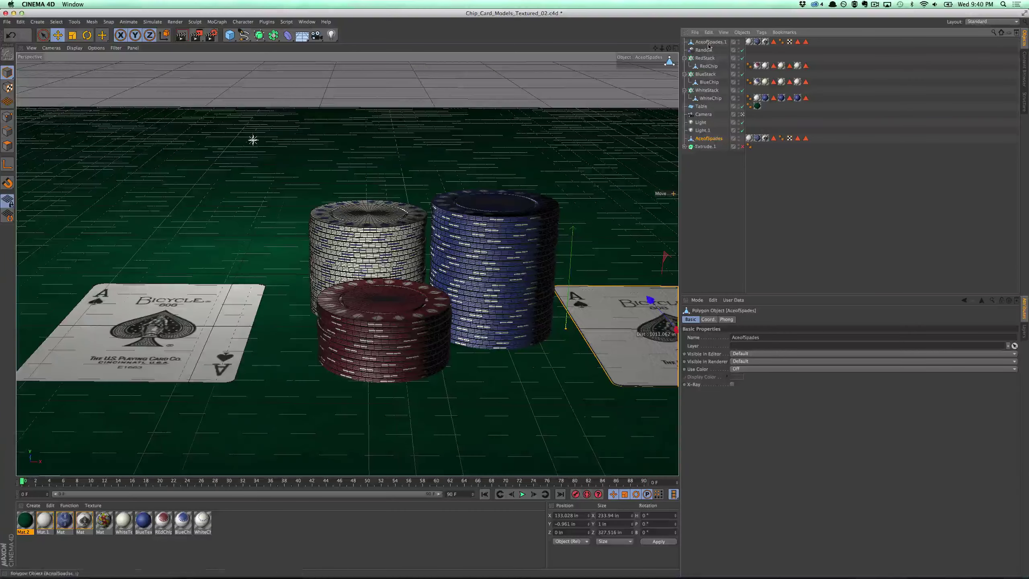
# Step: Flip the duplicated card AceofSpades.1 face down by rotating its bank to 180°
pyautogui.click(708, 43)
pyautogui.press('r')
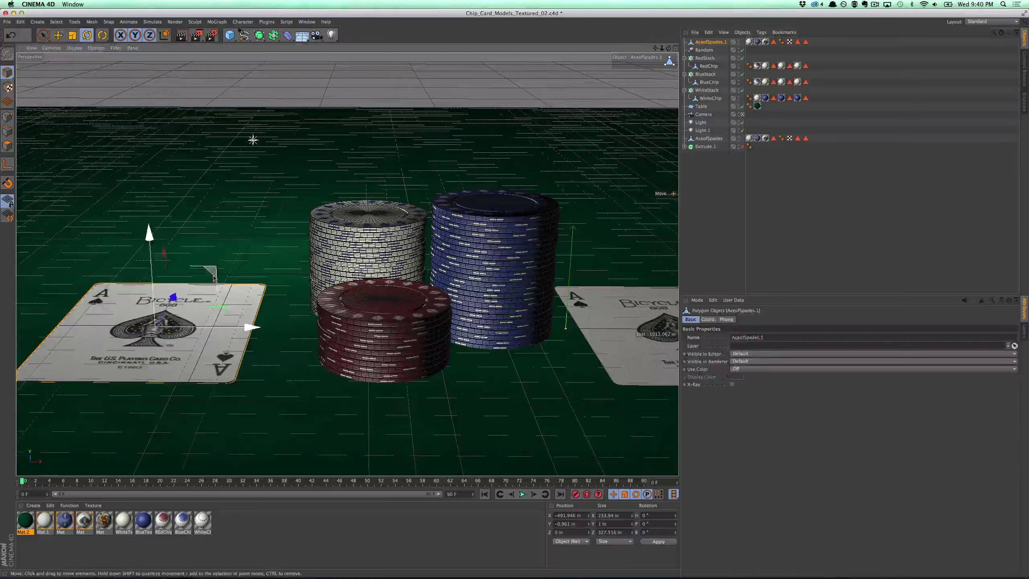
pyautogui.moveTo(196, 292); pyautogui.dragTo(112, 361)
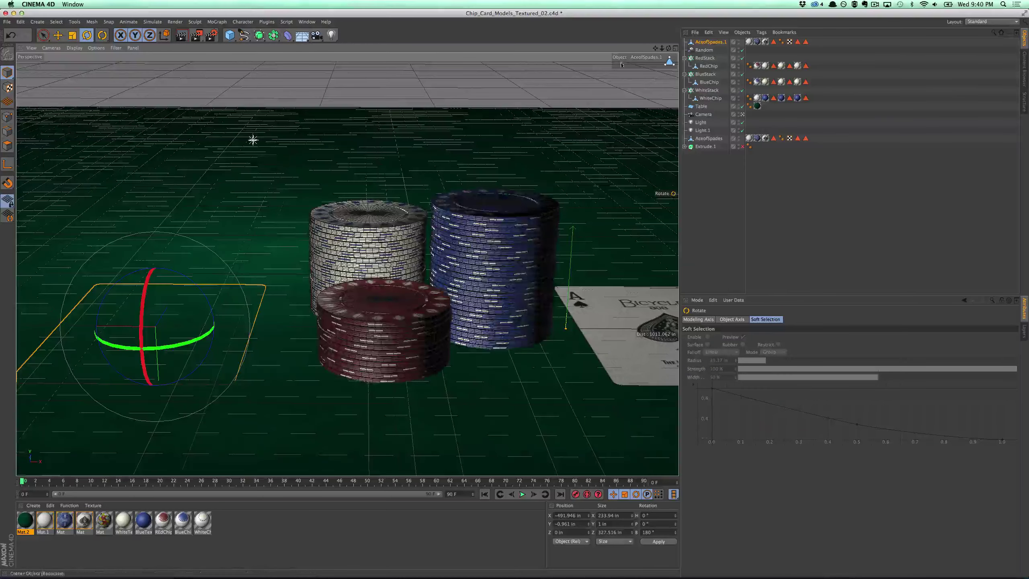
# Step: Add a new MoGraph Cloner object to the scene for the face-down card
pyautogui.click(217, 22)
pyautogui.moveTo(229, 38)
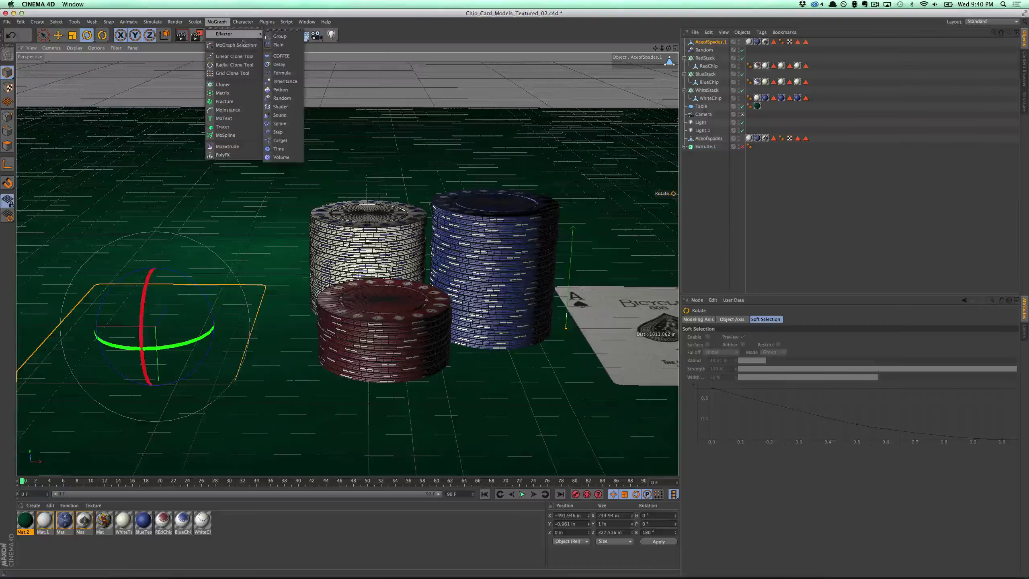
pyautogui.click(223, 84)
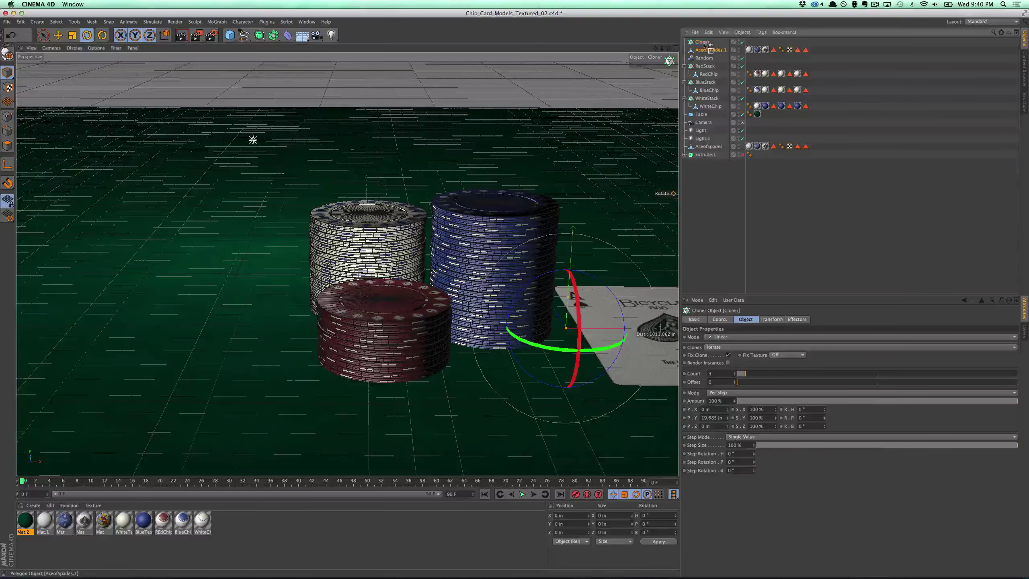
# Step: Nest AceofSpades.1 inside the Cloner and move the Cloner to the opposite side of the chip stacks, at about X -471.5 in
pyautogui.moveTo(704, 45); pyautogui.dragTo(703, 43)
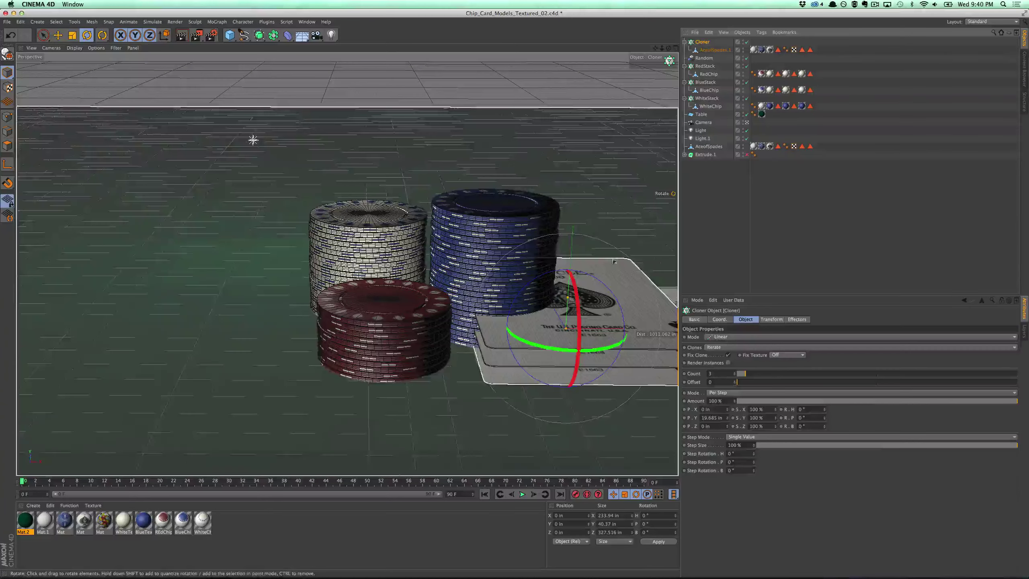
pyautogui.press('e')
pyautogui.moveTo(659, 330); pyautogui.dragTo(299, 354, button='right')
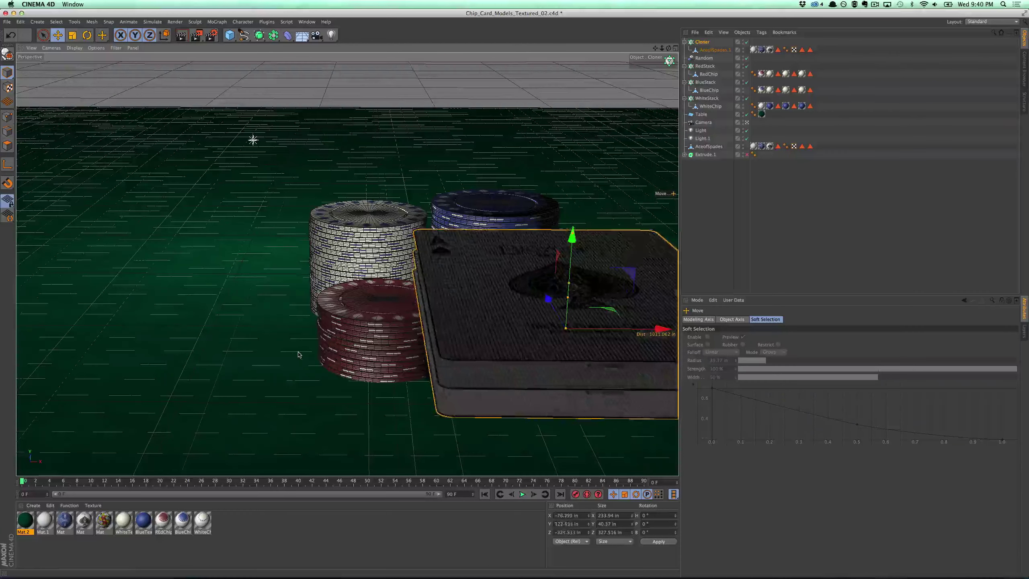
pyautogui.press('super+z')
pyautogui.moveTo(660, 329); pyautogui.dragTo(268, 315)
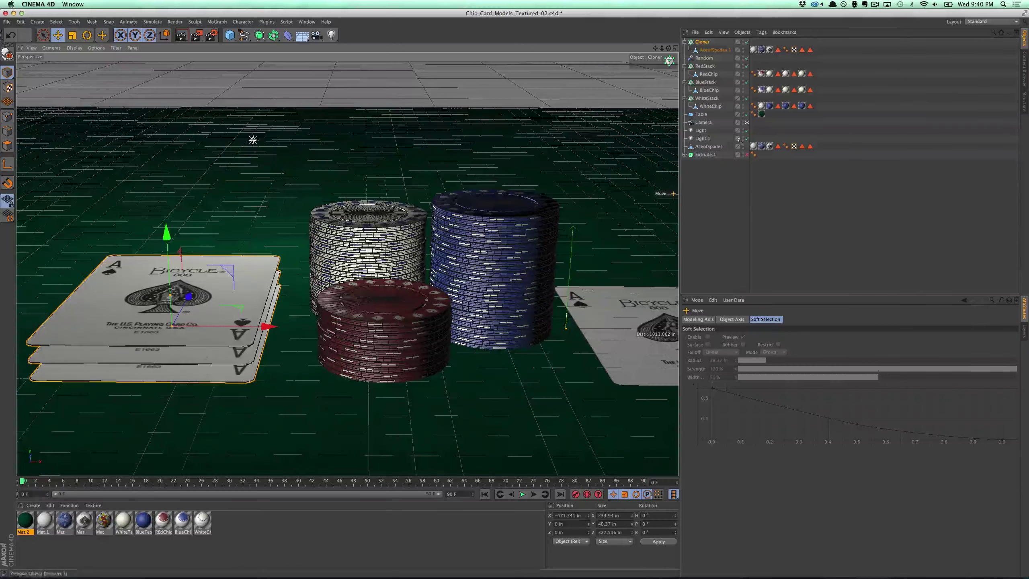
# Step: Try to turn the cloned cards face down by rotating them through the Cloner, and undo the rotations
pyautogui.click(704, 42)
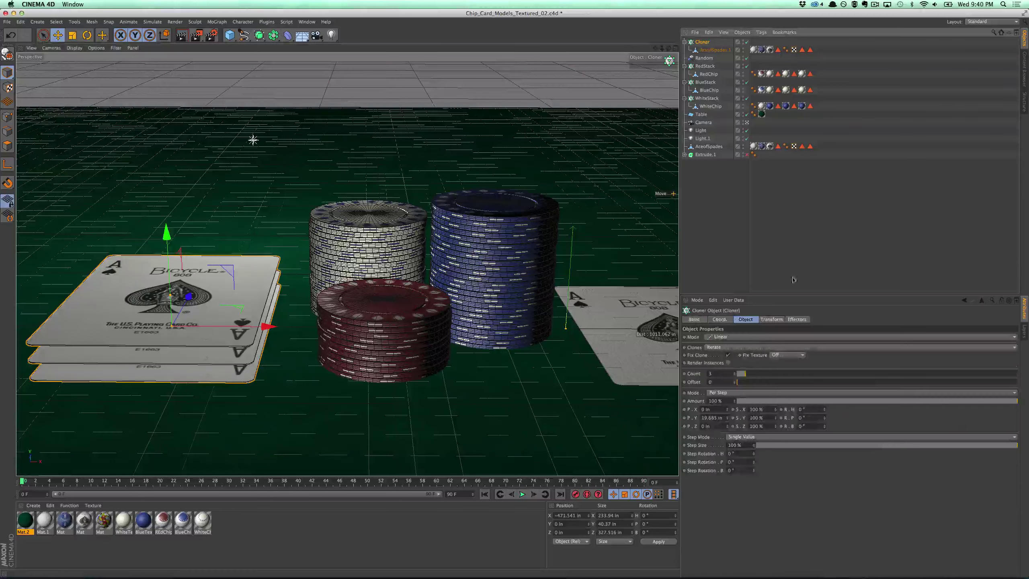
pyautogui.moveTo(825, 418); pyautogui.dragTo(831, 402)
pyautogui.press('super+z')
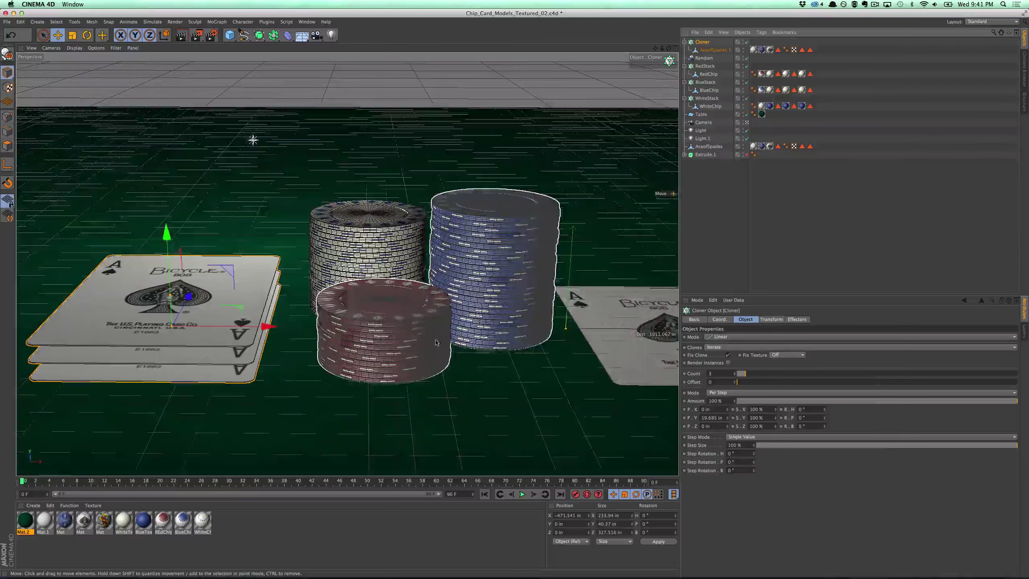
pyautogui.press('r')
pyautogui.moveTo(172, 320); pyautogui.dragTo(223, 296)
pyautogui.press('super+z')
pyautogui.press('super+z')
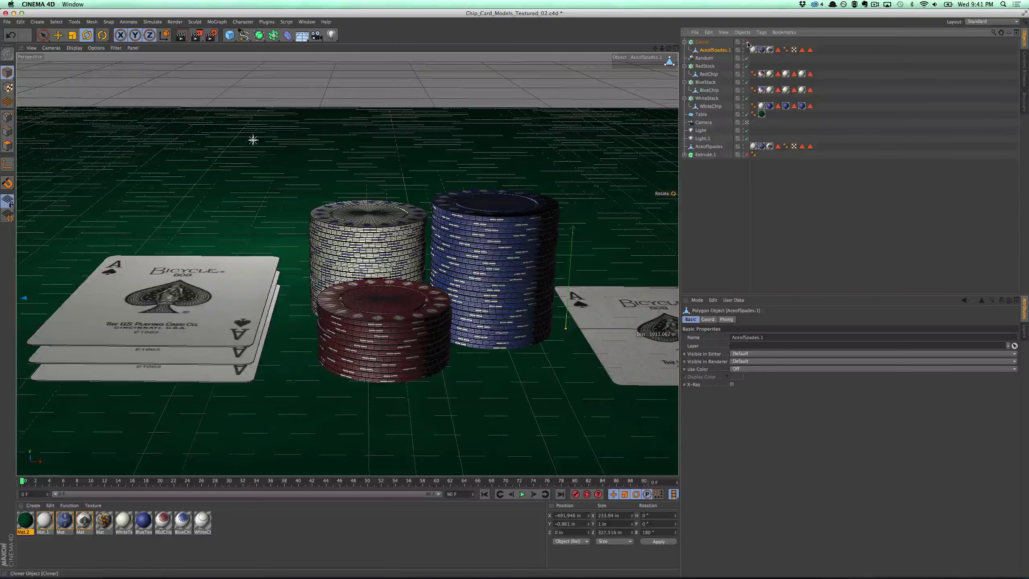
# Step: Disable the card Cloner and move AceofSpades.1 back beside the chip stacks, to about X 43.5 in
pyautogui.click(748, 42)
pyautogui.moveTo(660, 49); pyautogui.dragTo(614, 49)
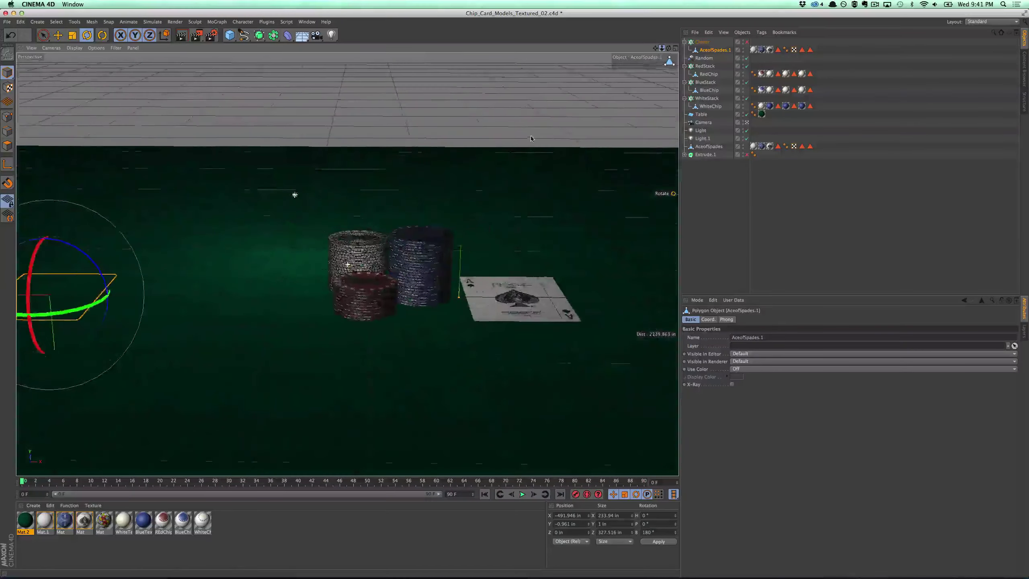
pyautogui.press('e')
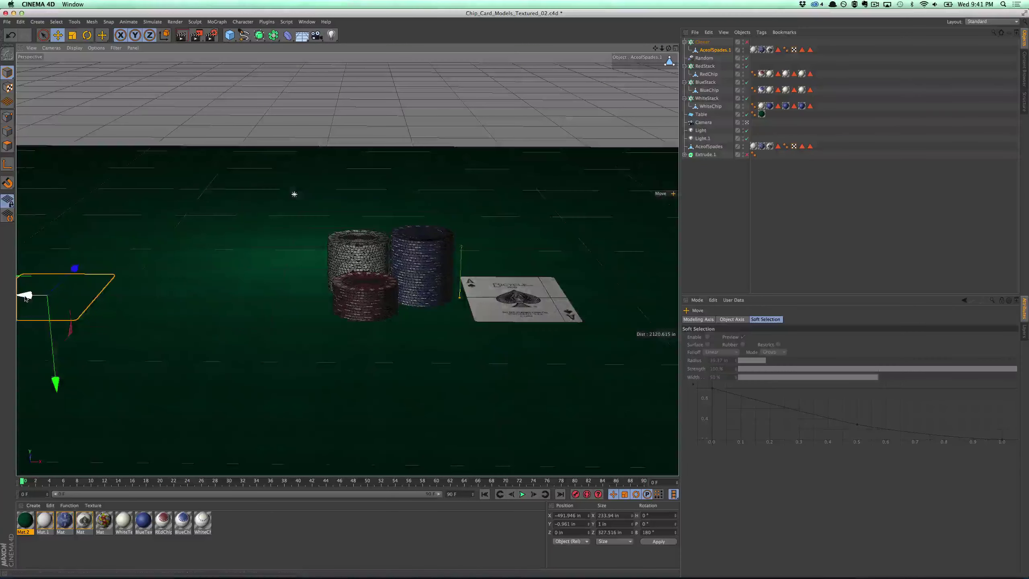
pyautogui.moveTo(29, 302); pyautogui.dragTo(291, 325)
# Step: Rotate AceofSpades.1 to a bank of -180° and re-enable the card Cloner
pyautogui.press('r')
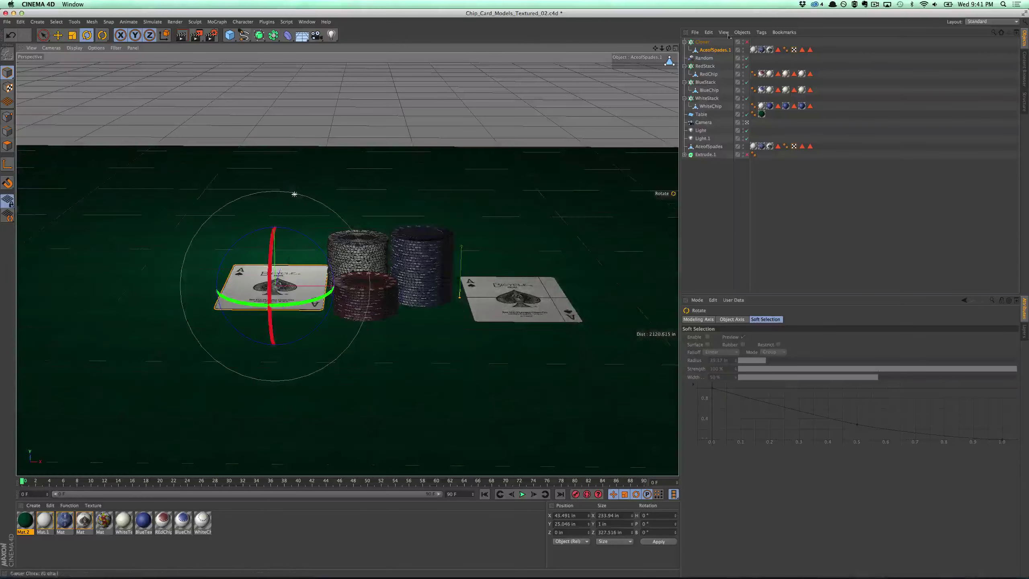
pyautogui.click(747, 42)
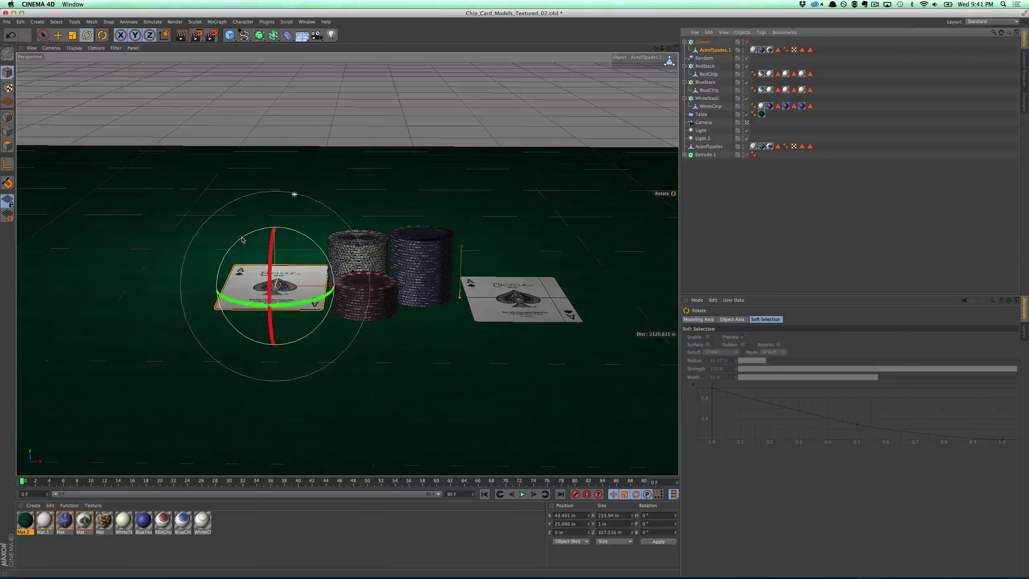
pyautogui.moveTo(326, 300); pyautogui.dragTo(310, 335)
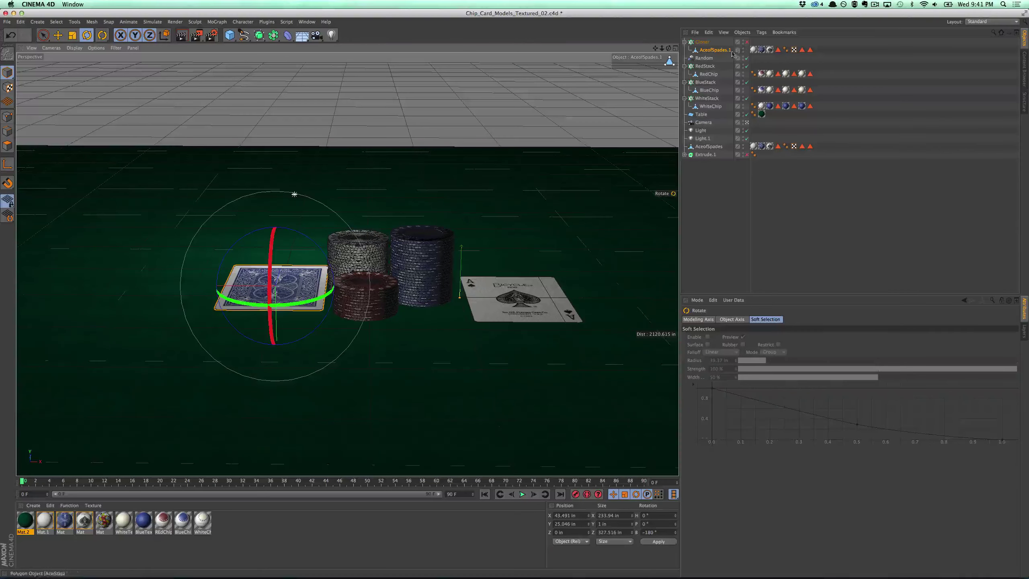
pyautogui.click(747, 42)
pyautogui.click(747, 42)
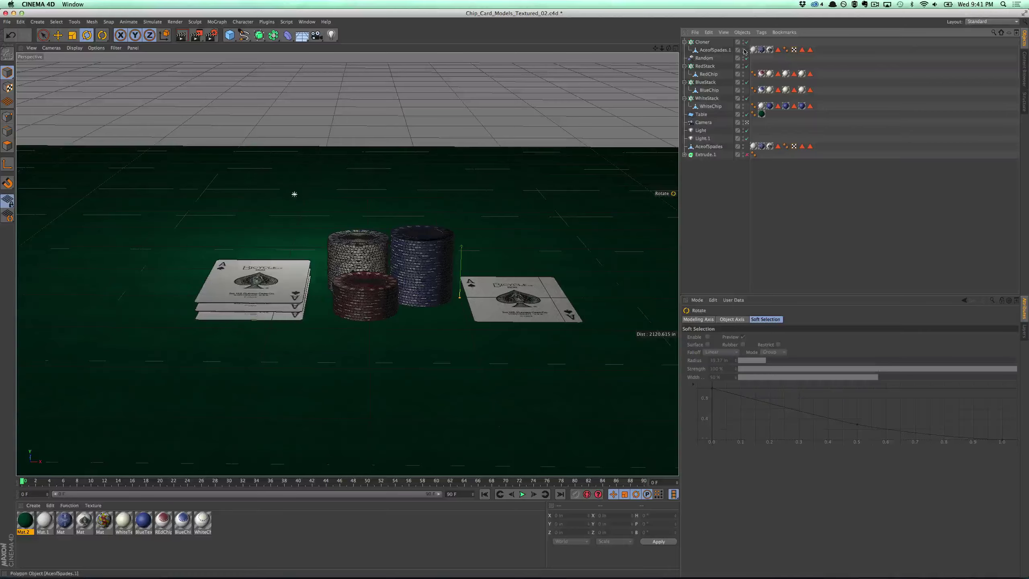
# Step: Swap the face and back materials on AceofSpades.1 so the cloned cards show their blue backs on top
pyautogui.click(691, 41)
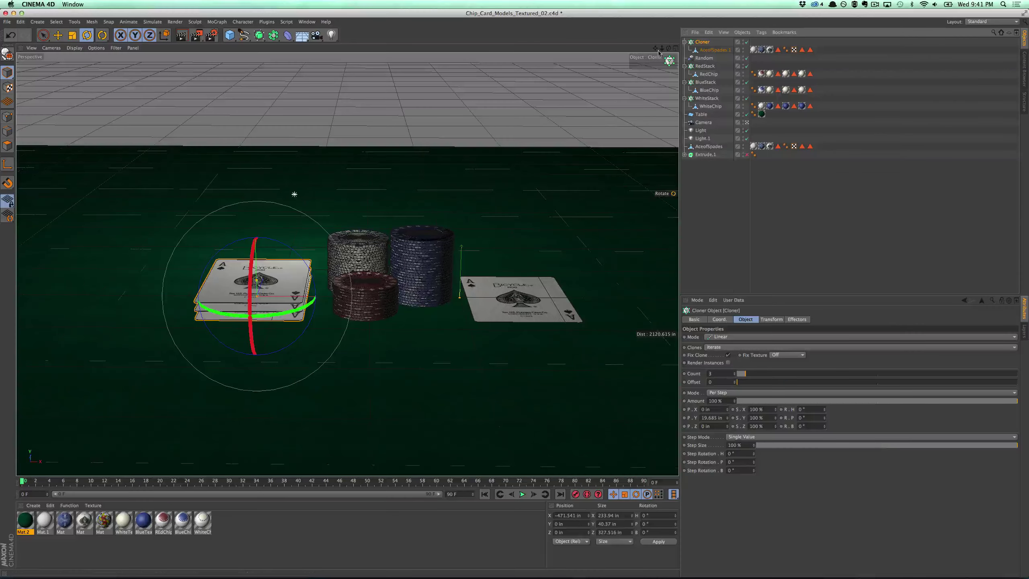
pyautogui.moveTo(688, 42); pyautogui.dragTo(717, 20)
pyautogui.moveTo(655, 48); pyautogui.dragTo(693, 47)
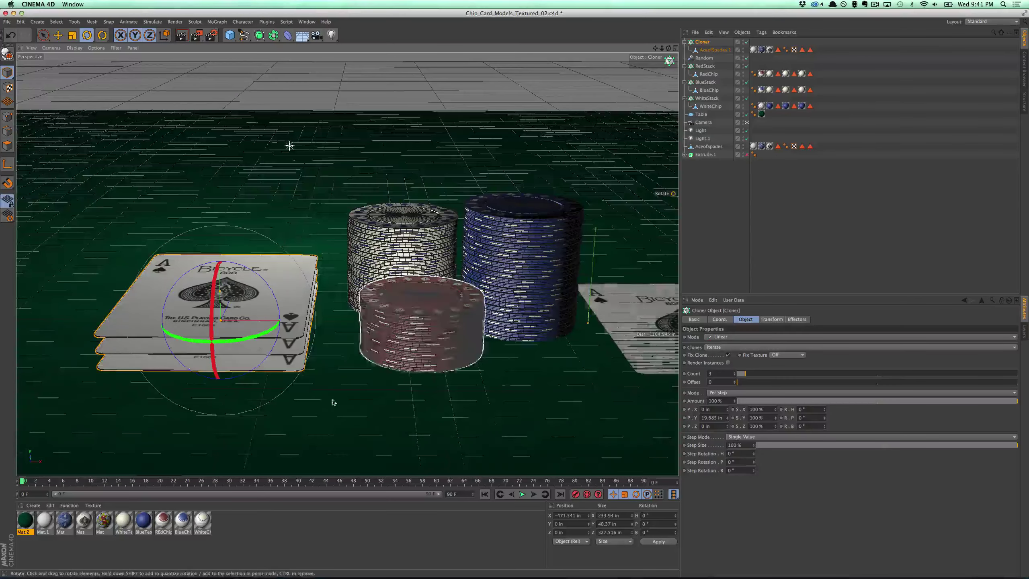
pyautogui.moveTo(67, 526)
pyautogui.mouseDown()
pyautogui.moveTo(128, 520)
pyautogui.moveTo(764, 39)
pyautogui.moveTo(770, 49)
pyautogui.mouseUp()
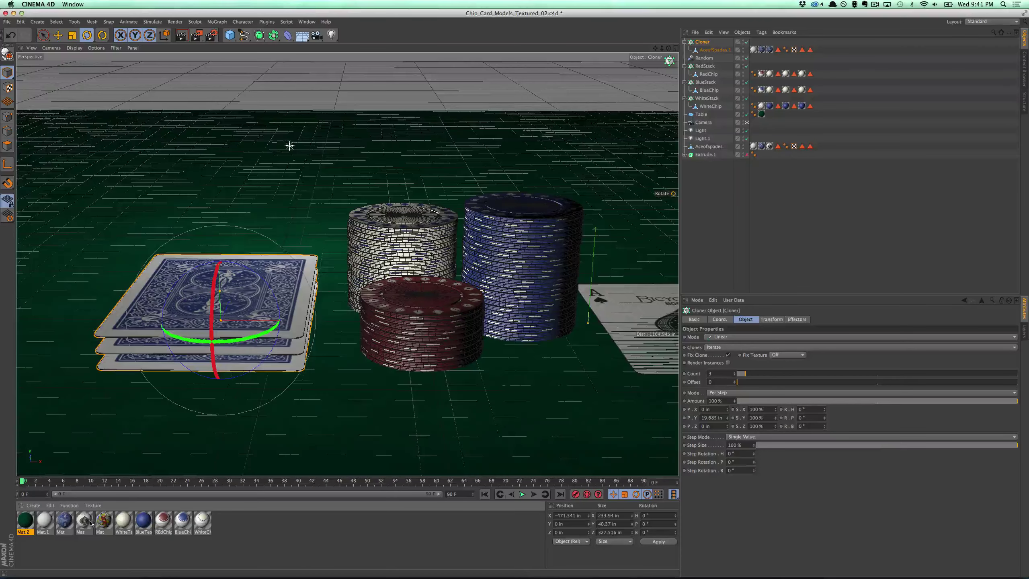
pyautogui.moveTo(215, 476); pyautogui.dragTo(763, 52)
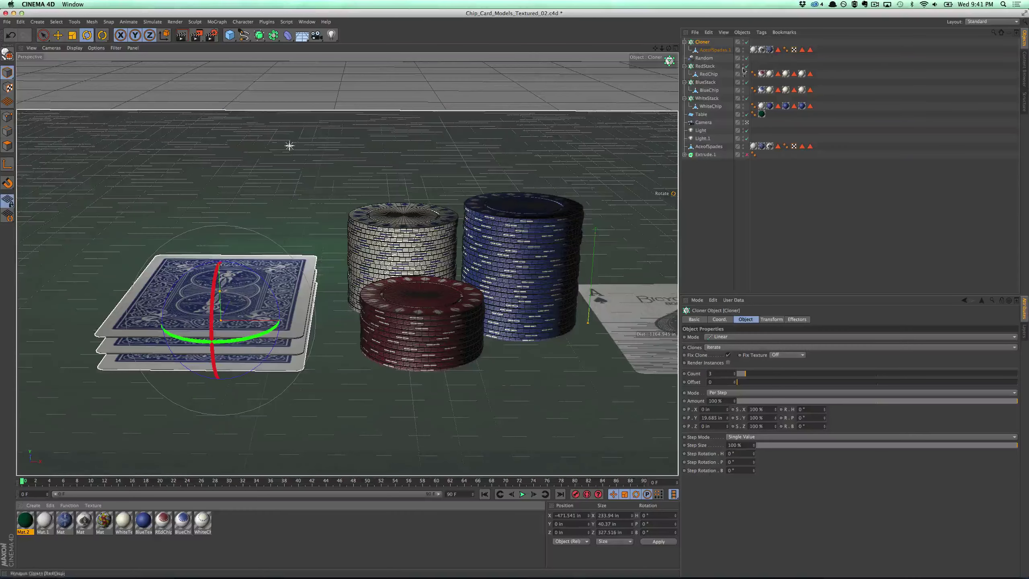
pyautogui.click(719, 212)
pyautogui.click(714, 50)
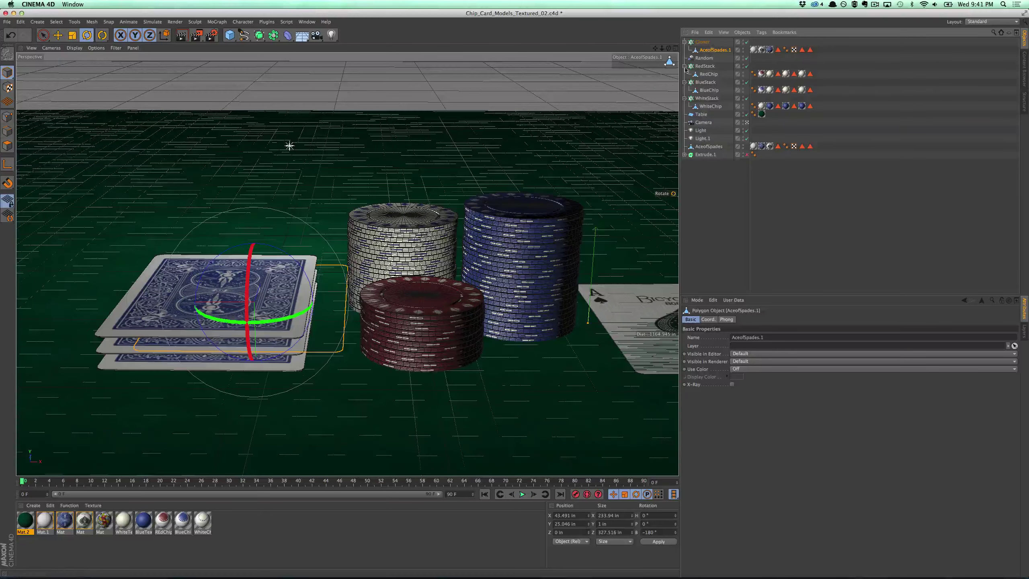
pyautogui.click(703, 42)
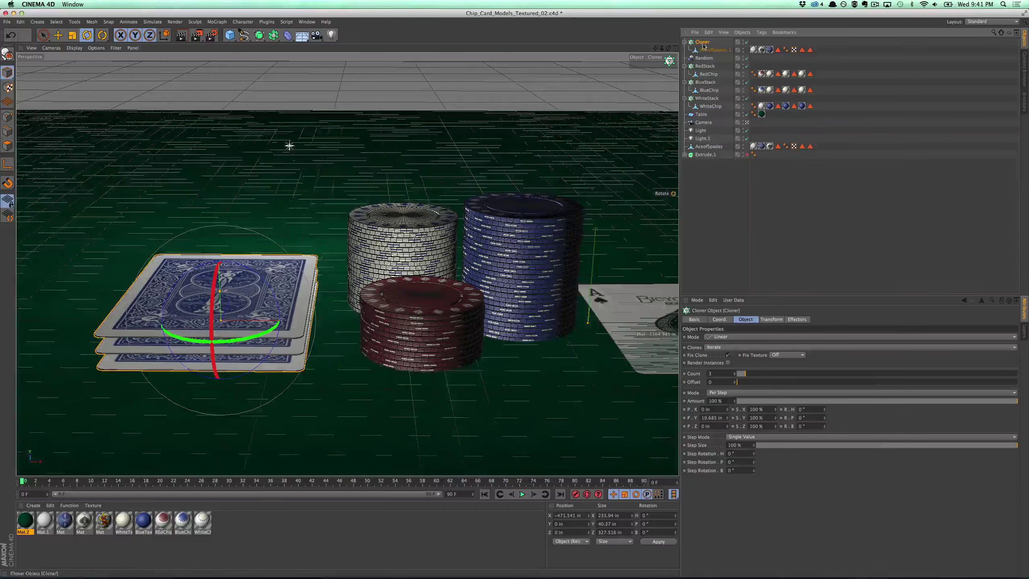
# Step: Reduce the card Cloner's vertical spacing per step (P.Y) to 1.3 in, checking the card gaps in the Right view
pyautogui.click(677, 49)
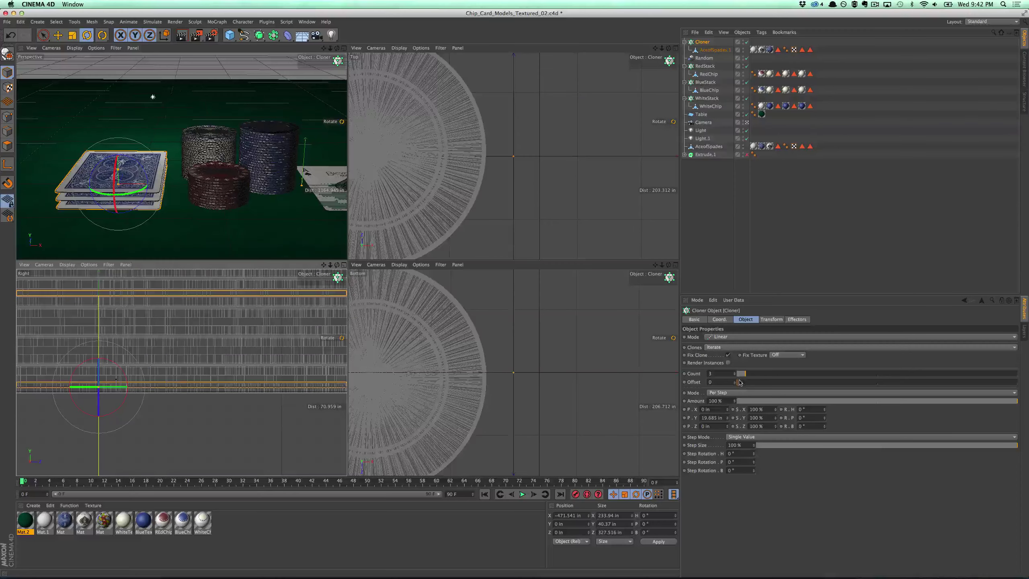
pyautogui.moveTo(728, 421); pyautogui.dragTo(726, 429)
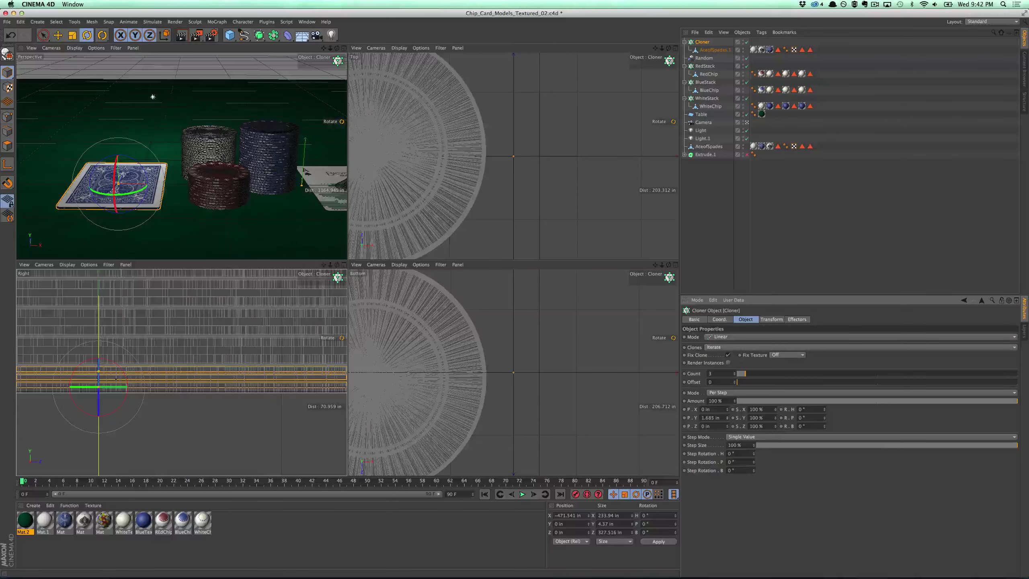
pyautogui.click(727, 418)
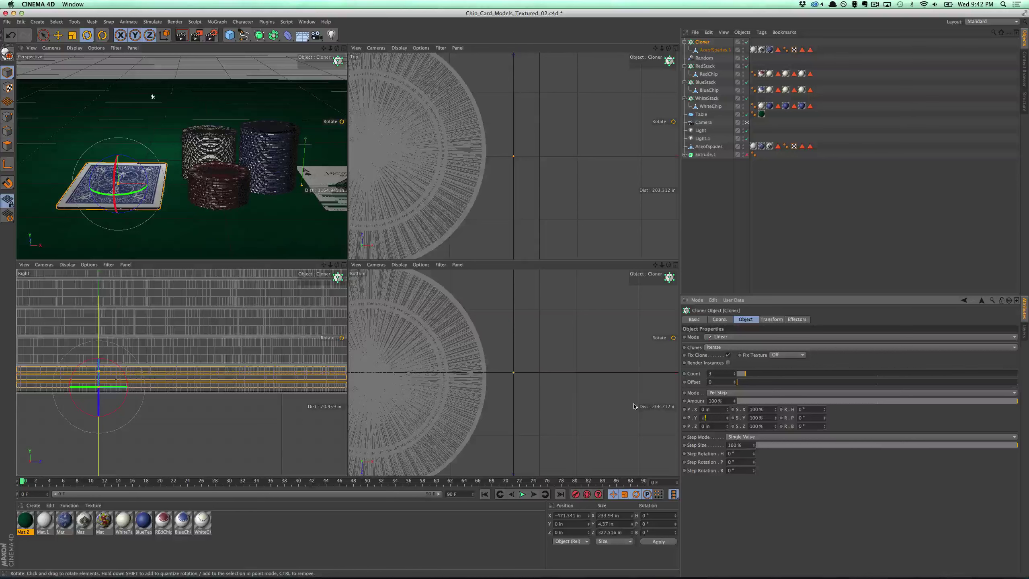
pyautogui.write('1.5')
pyautogui.press('Return')
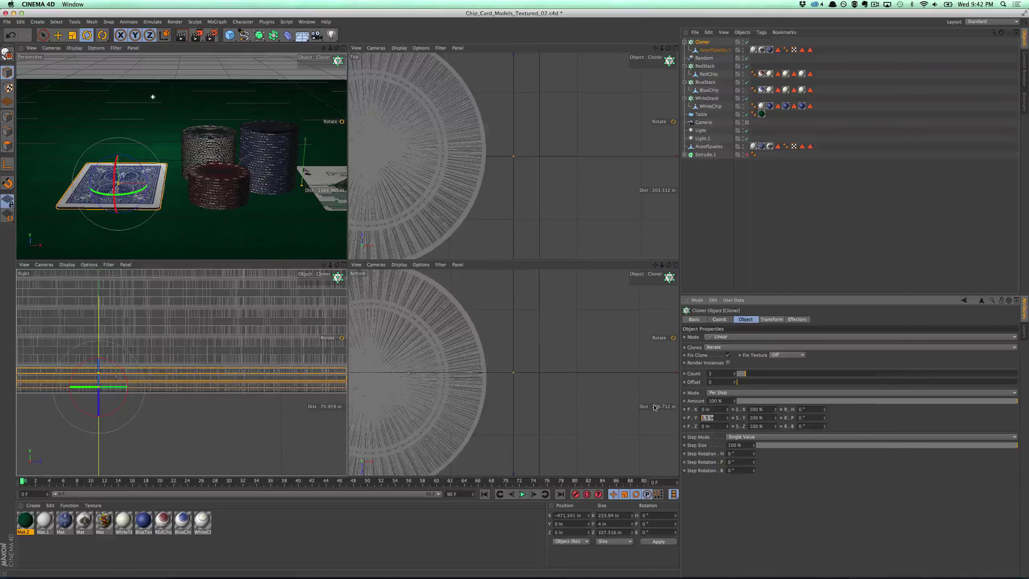
pyautogui.press('Return')
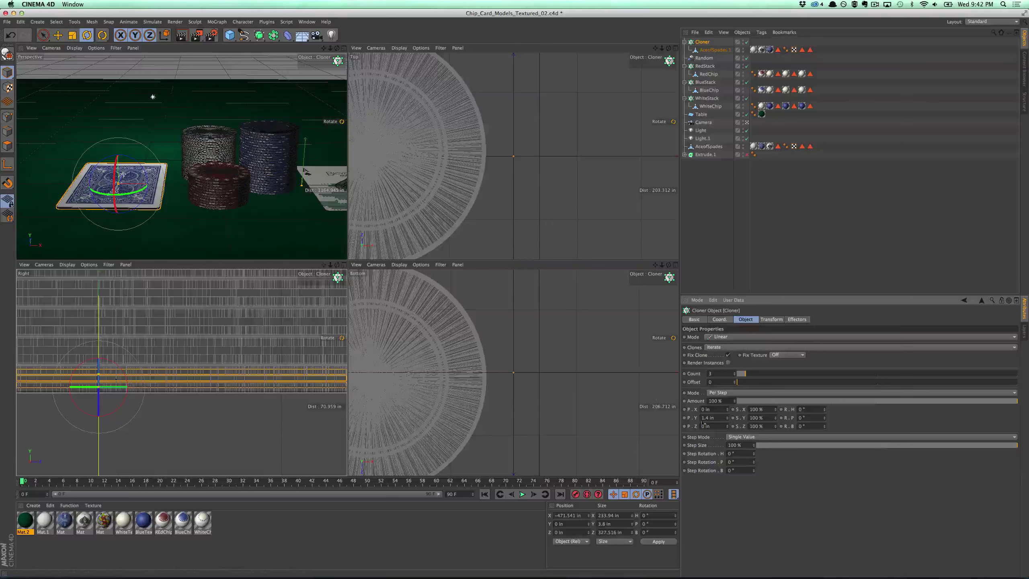
pyautogui.press('Return')
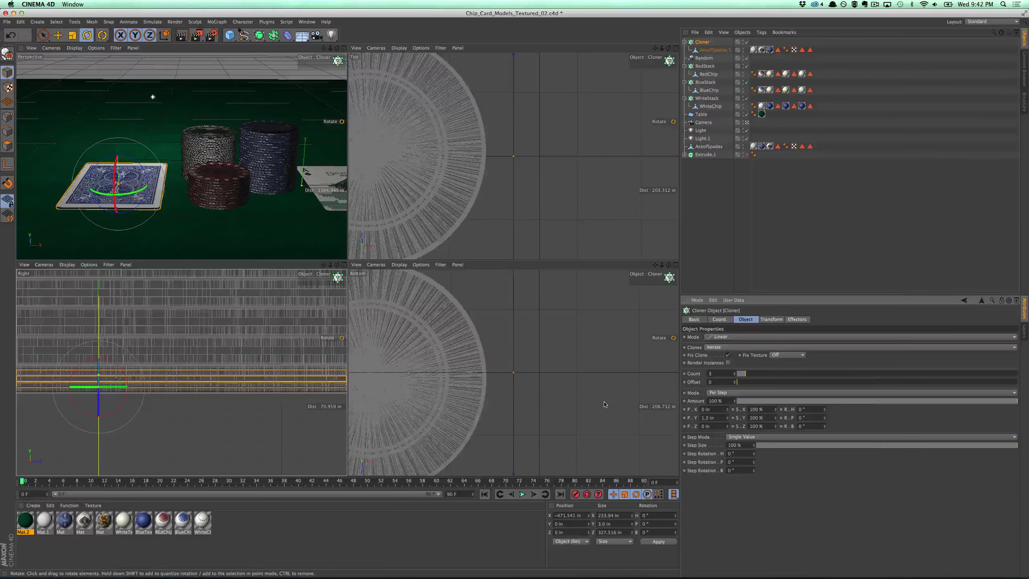
pyautogui.click(344, 48)
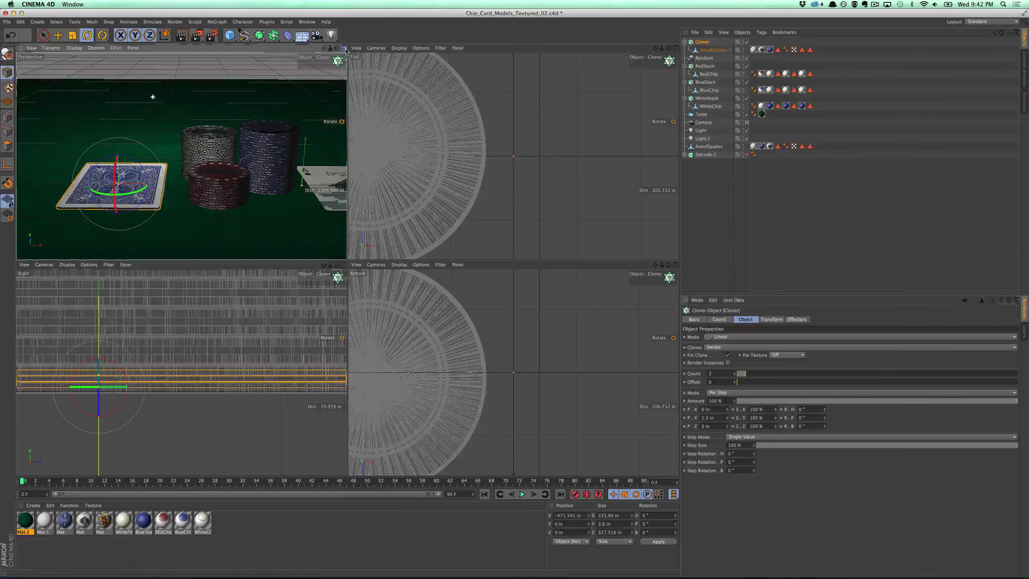
# Step: Set the card Cloner's count to 52
pyautogui.keyDown('alt'); pyautogui.moveTo(259, 374); pyautogui.dragTo(251, 251); pyautogui.keyUp('alt')
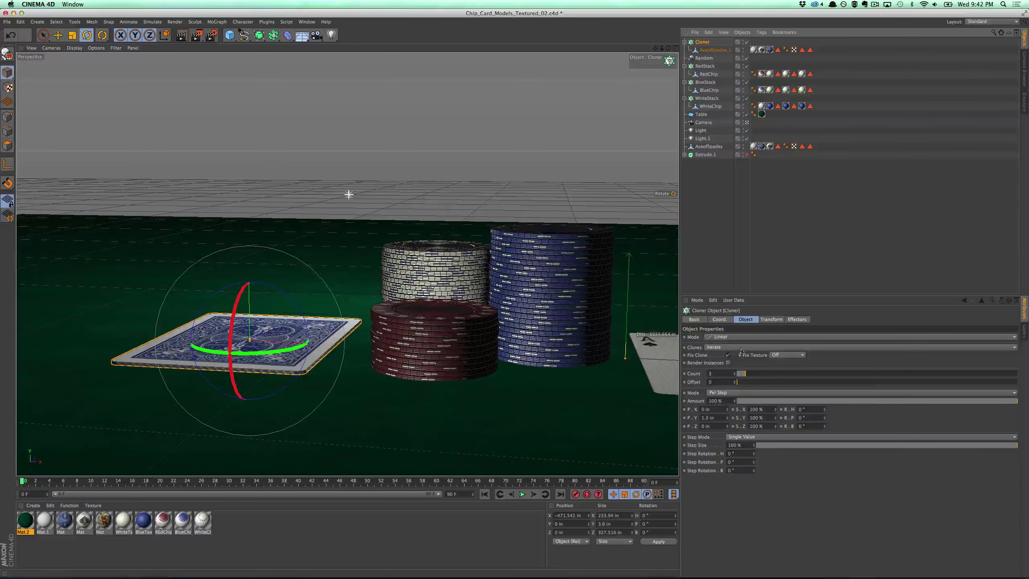
pyautogui.doubleClick(714, 373)
pyautogui.press('Return')
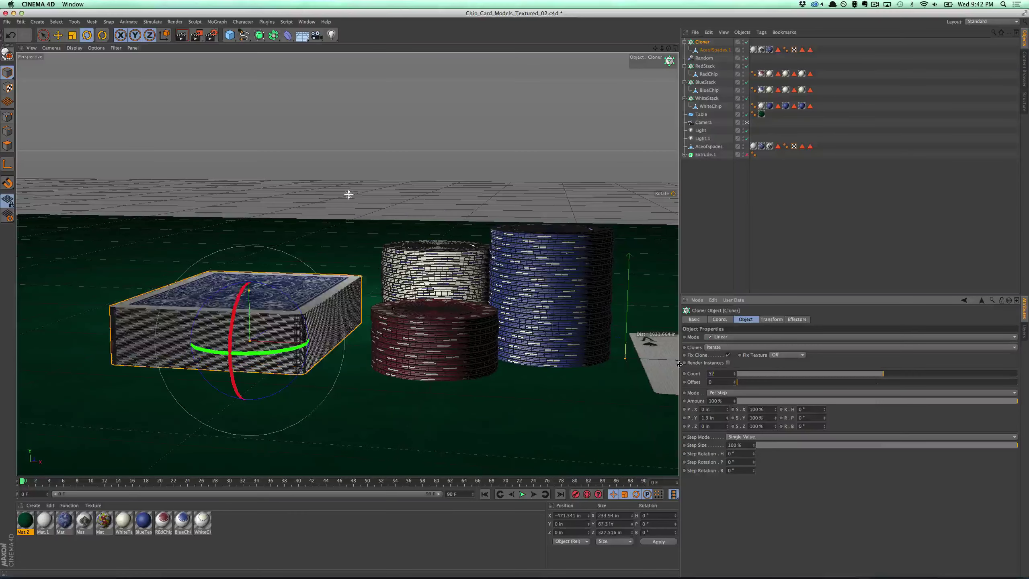
# Step: Reduce the card Cloner's count to 35 to make a shorter deck
pyautogui.moveTo(297, 299)
pyautogui.keyDown('alt'); pyautogui.mouseDown()
pyautogui.moveTo(328, 337)
pyautogui.moveTo(304, 312)
pyautogui.moveTo(303, 294)
pyautogui.moveTo(305, 312)
pyautogui.mouseUp(); pyautogui.keyUp('alt')
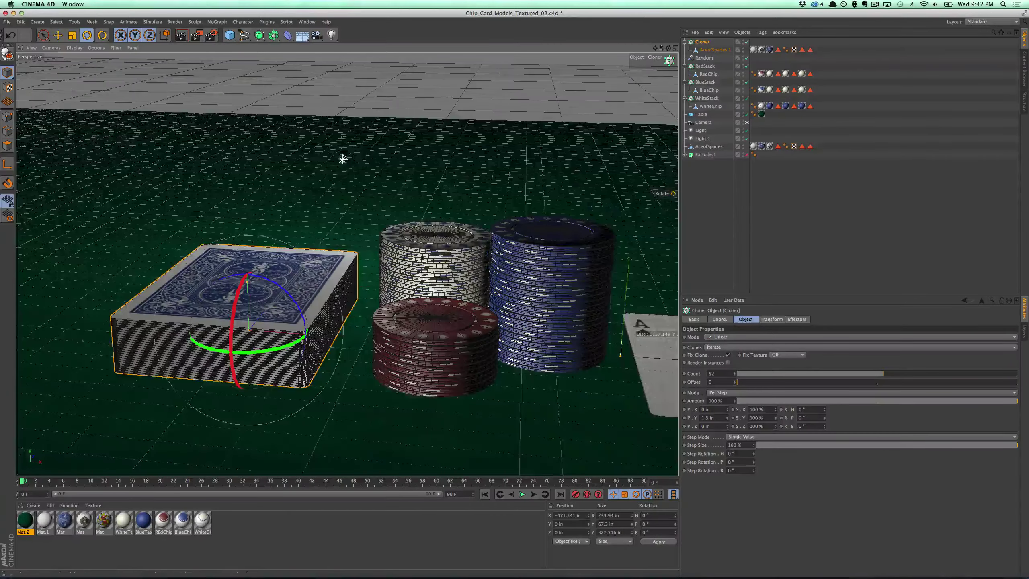
pyautogui.moveTo(662, 48); pyautogui.dragTo(644, 62)
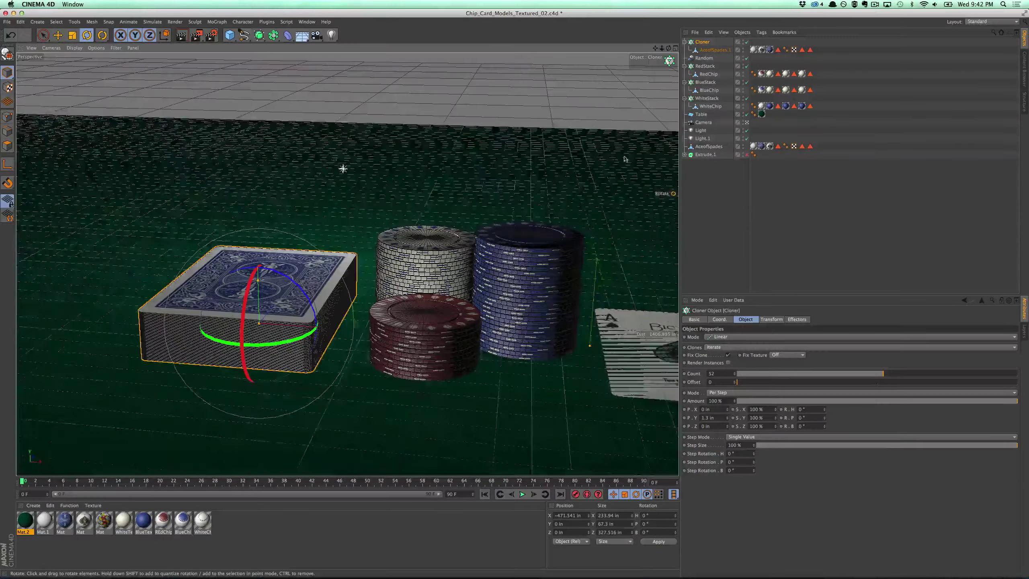
pyautogui.keyDown('alt'); pyautogui.moveTo(316, 309); pyautogui.dragTo(283, 318); pyautogui.keyUp('alt')
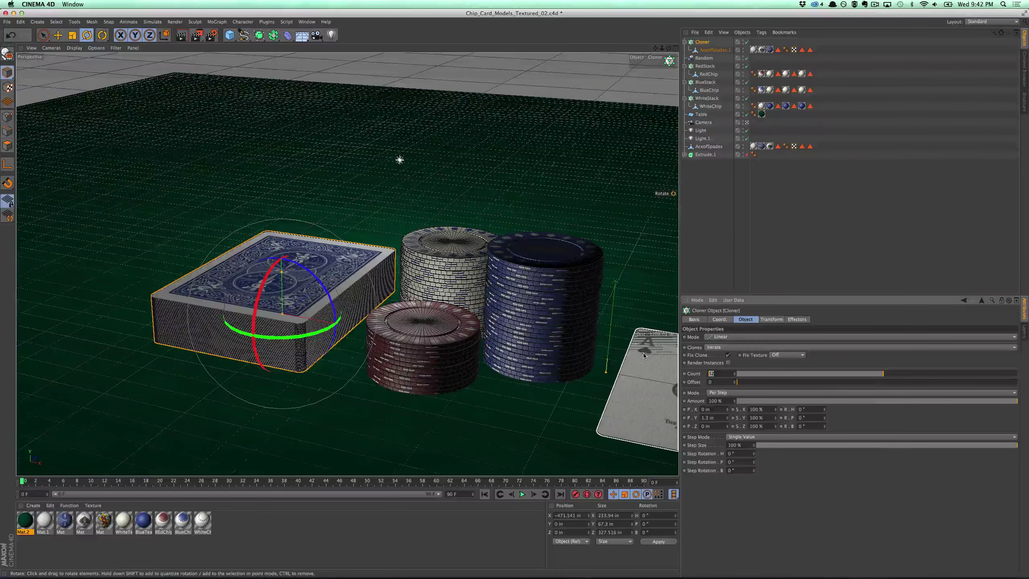
pyautogui.write('35')
pyautogui.press('Return')
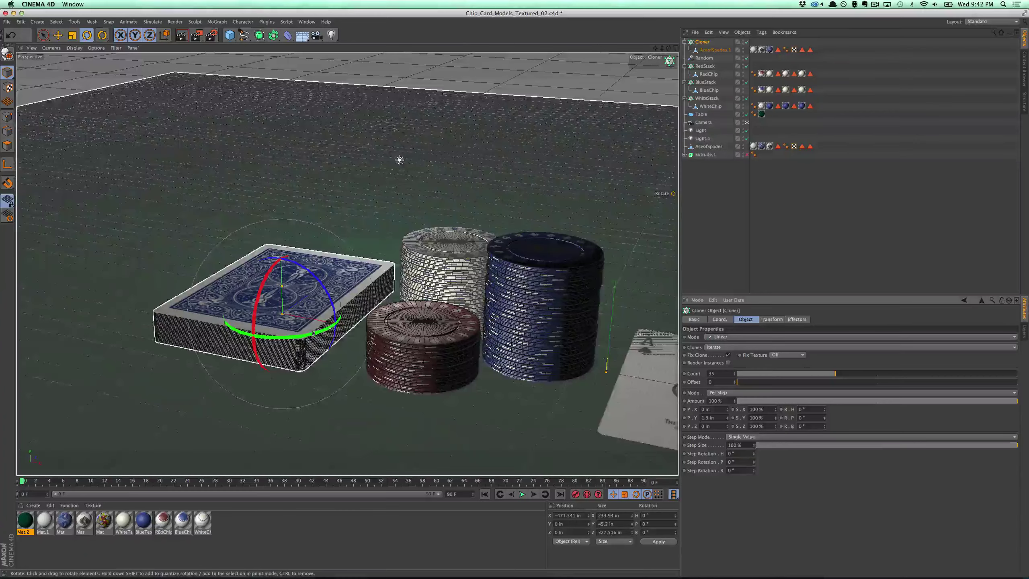
# Step: Add a Random effector to the card Cloner
pyautogui.keyDown('alt'); pyautogui.moveTo(312, 333); pyautogui.dragTo(297, 325); pyautogui.keyUp('alt')
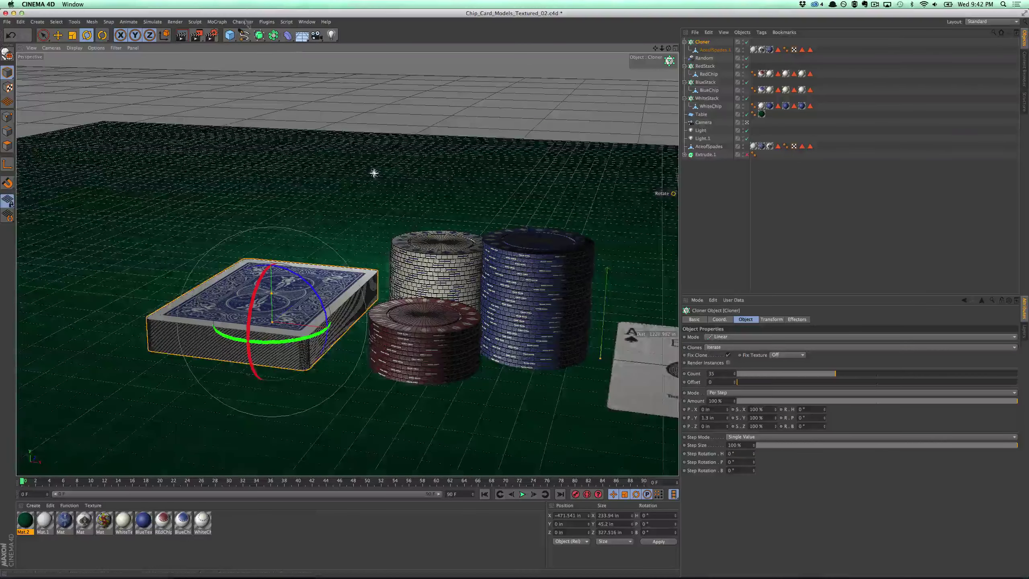
pyautogui.click(217, 21)
pyautogui.moveTo(222, 35)
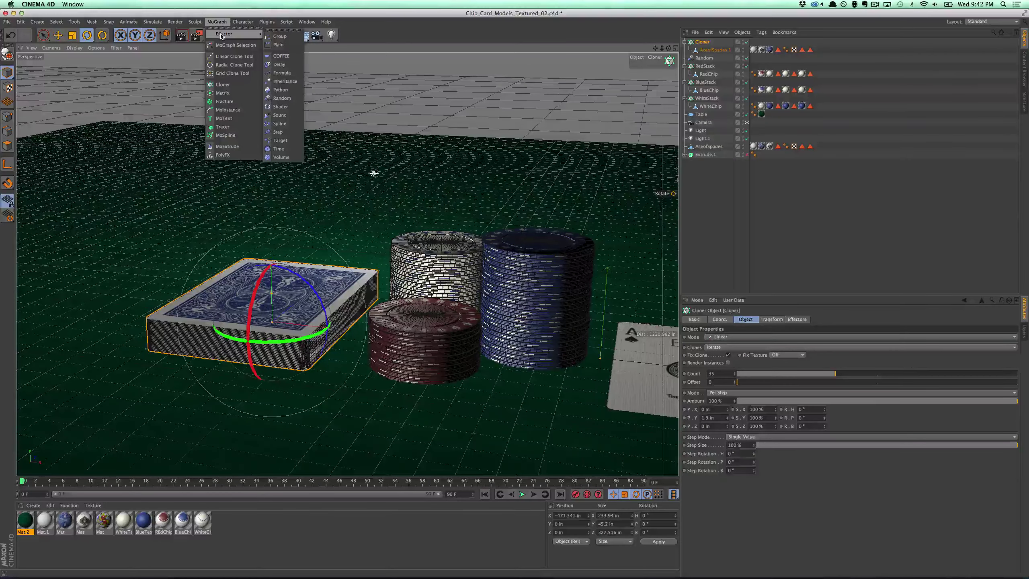
pyautogui.click(284, 99)
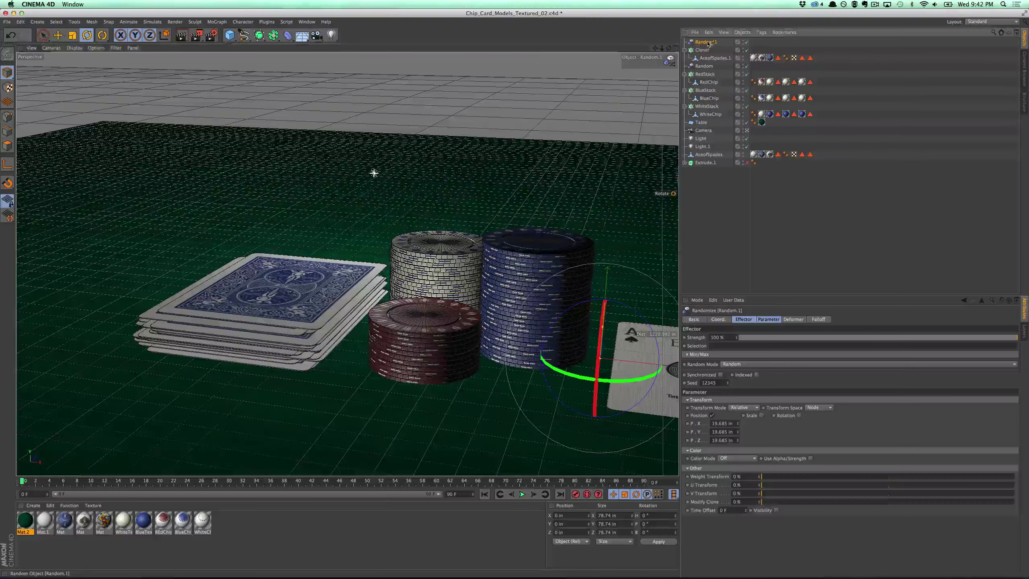
# Step: Set the card Random effector's P.X, P.Y and P.Z position variation to 0 in
pyautogui.moveTo(734, 423); pyautogui.dragTo(689, 423)
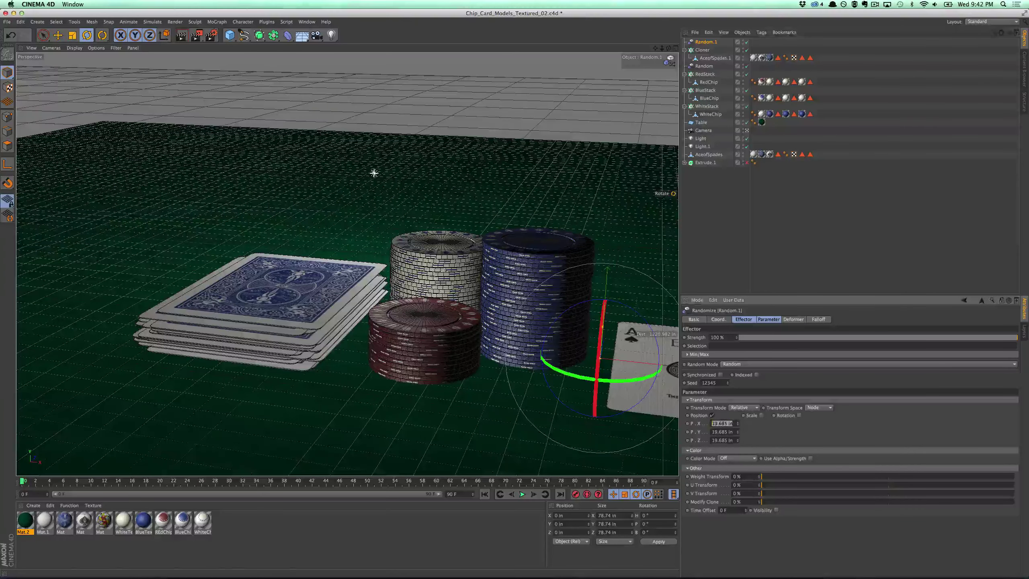
pyautogui.write('0')
pyautogui.press('Tab')
pyautogui.write('0')
pyautogui.press('Tab')
pyautogui.write('0')
pyautogui.press('Return')
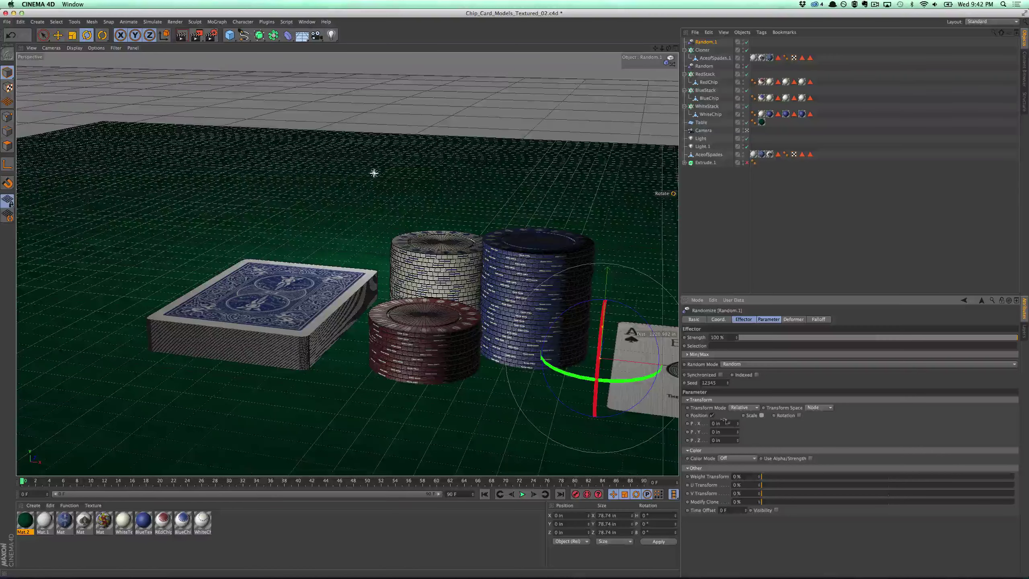
# Step: Set the card Random effector's P.X and P.Z to 1 in, trying 1 in for P.Y before restoring it to 0 in
pyautogui.click(738, 422)
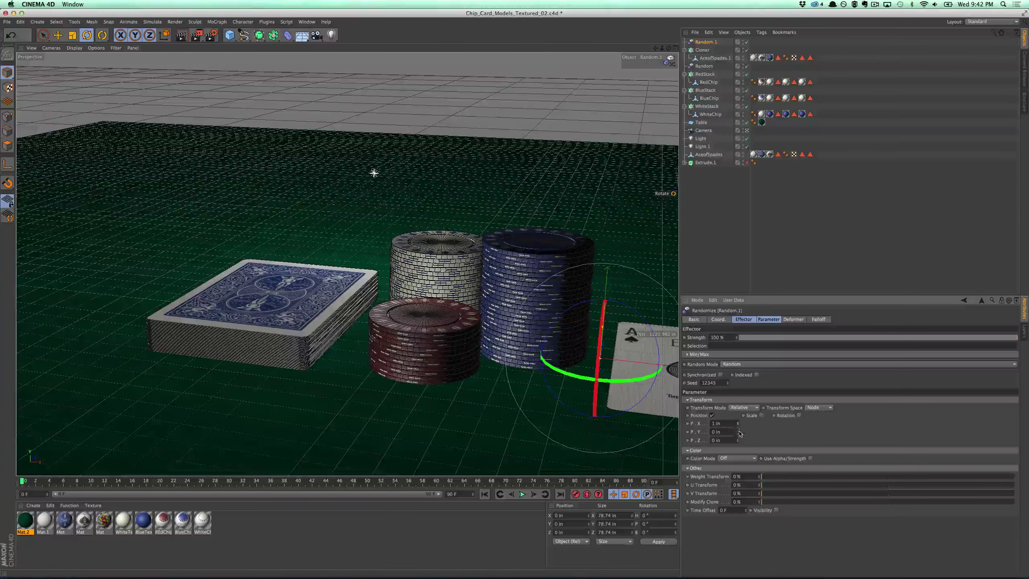
pyautogui.click(738, 431)
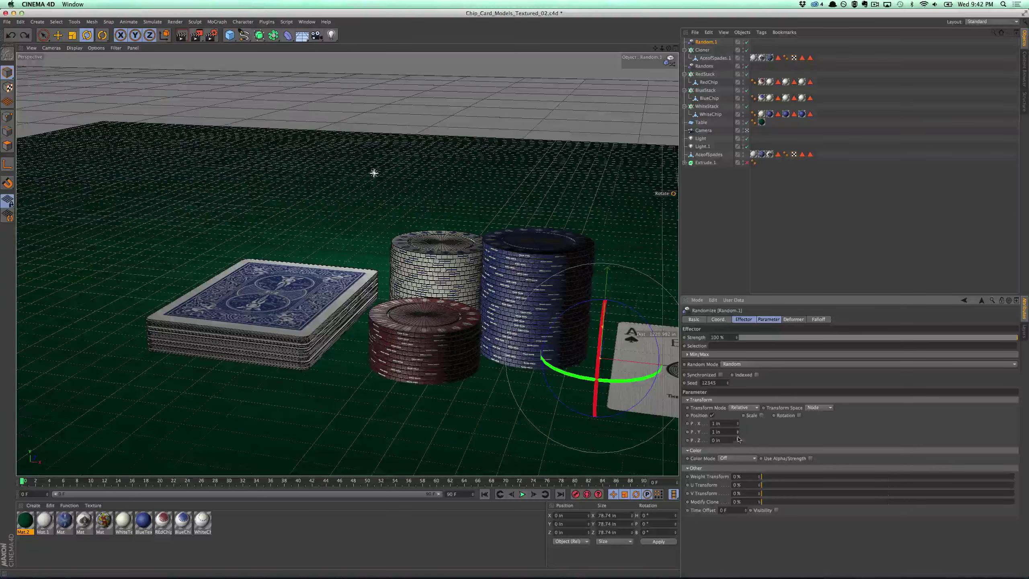
pyautogui.click(738, 438)
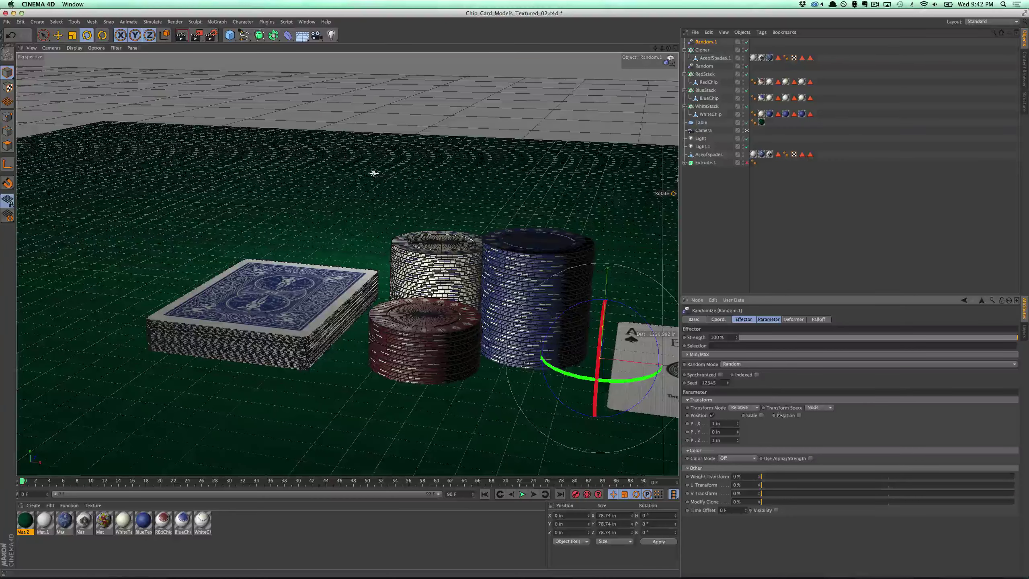
# Step: Enable rotation on the card Random effector with R.H at 1°, and reset its P.Z position variation to 0 in
pyautogui.click(800, 415)
pyautogui.click(825, 422)
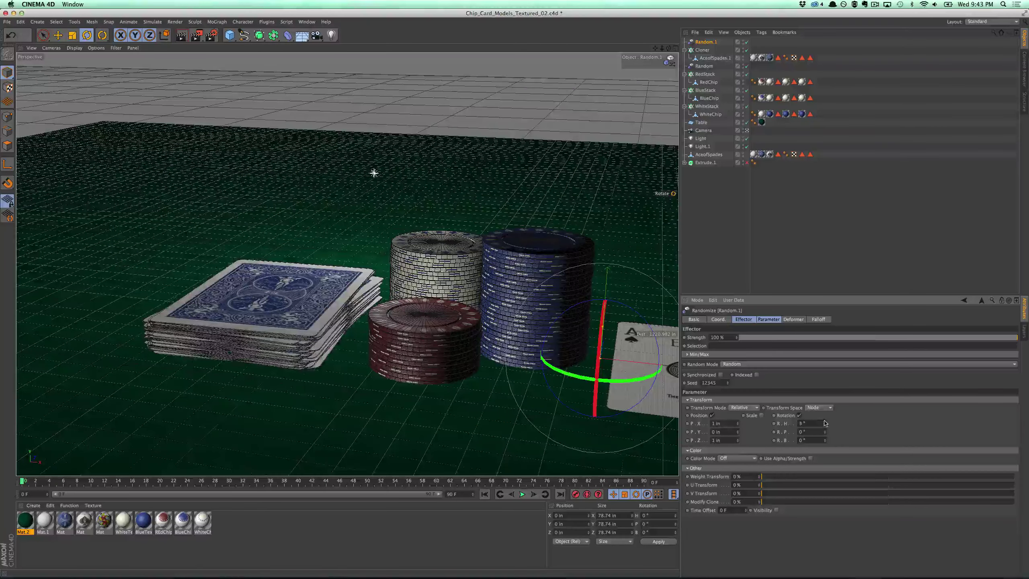
pyautogui.click(825, 425)
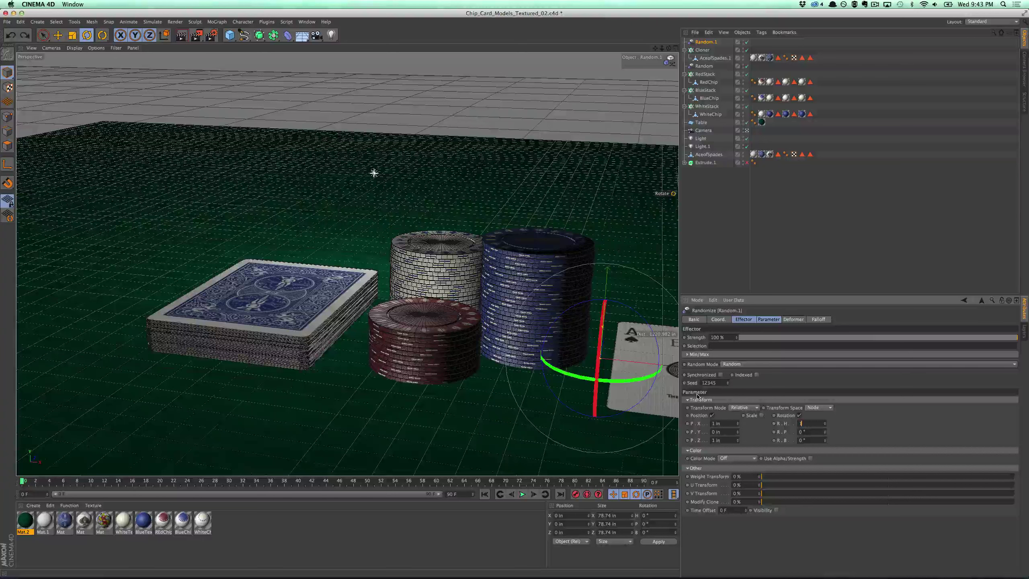
pyautogui.write('1')
pyautogui.press('Tab')
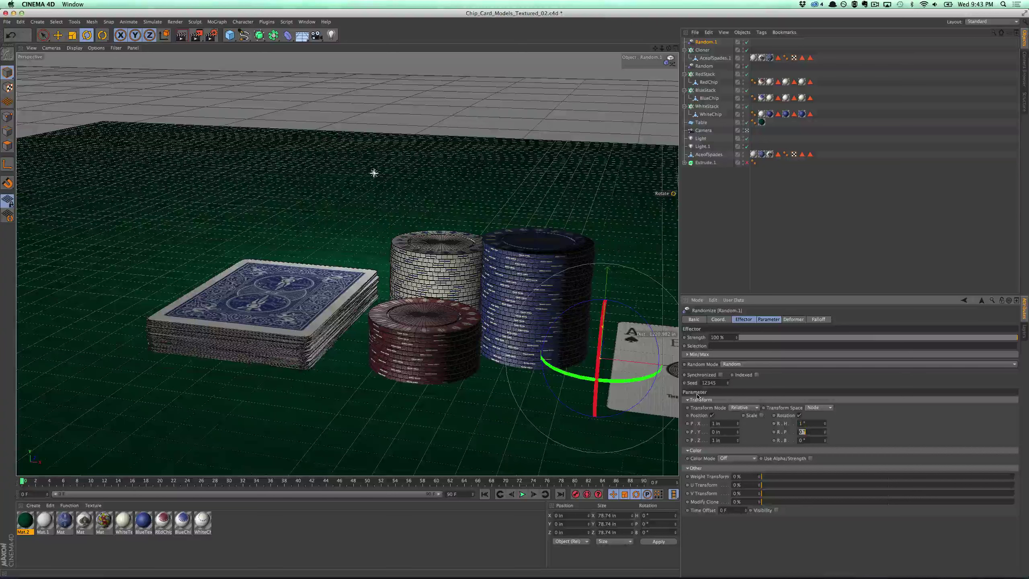
pyautogui.click(737, 442)
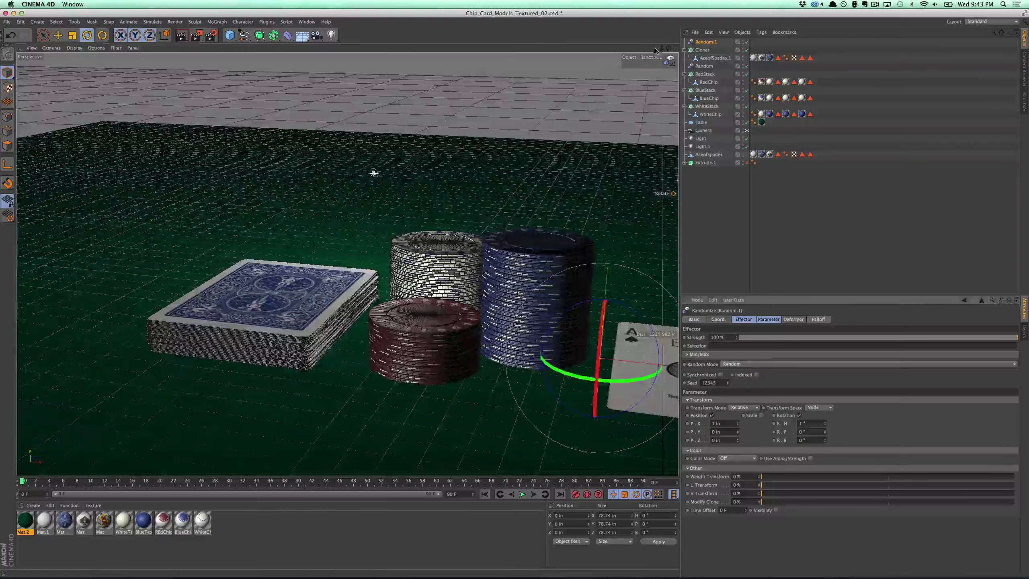
# Step: Render the perspective view to check the card deck beside the chip stacks and the ace of spades
pyautogui.keyDown('alt'); pyautogui.moveTo(439, 228); pyautogui.dragTo(406, 195, button='middle'); pyautogui.keyUp('alt')
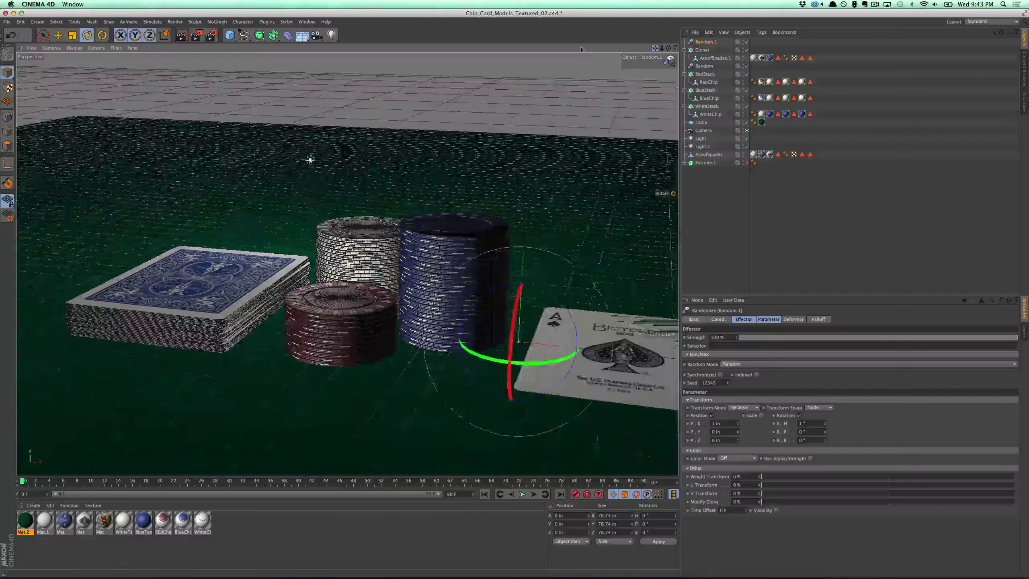
pyautogui.keyDown('alt'); pyautogui.moveTo(405, 194); pyautogui.dragTo(406, 231); pyautogui.keyUp('alt')
pyautogui.click(183, 36)
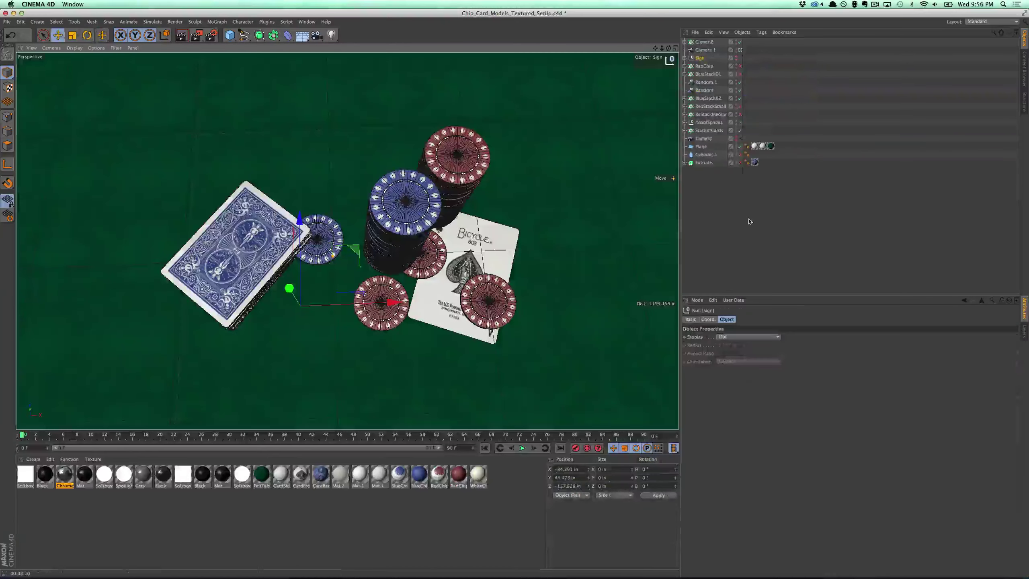
# Step: Examine the chip and card arrangement in the Chip_Card_Models_Textured_SetUp.c4d scene from a lower angle
pyautogui.keyDown('alt'); pyautogui.moveTo(376, 266); pyautogui.dragTo(318, 175); pyautogui.keyUp('alt')
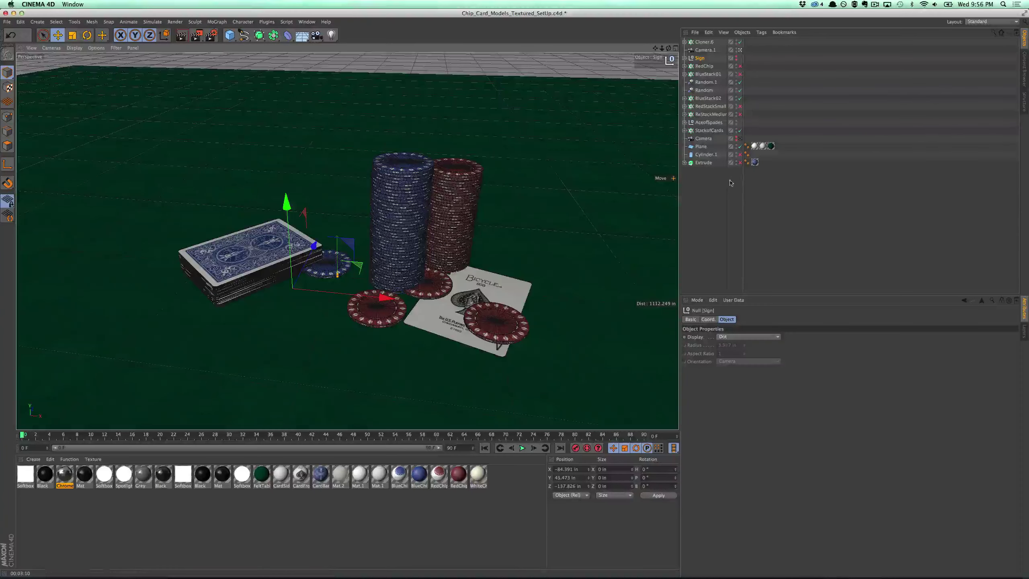